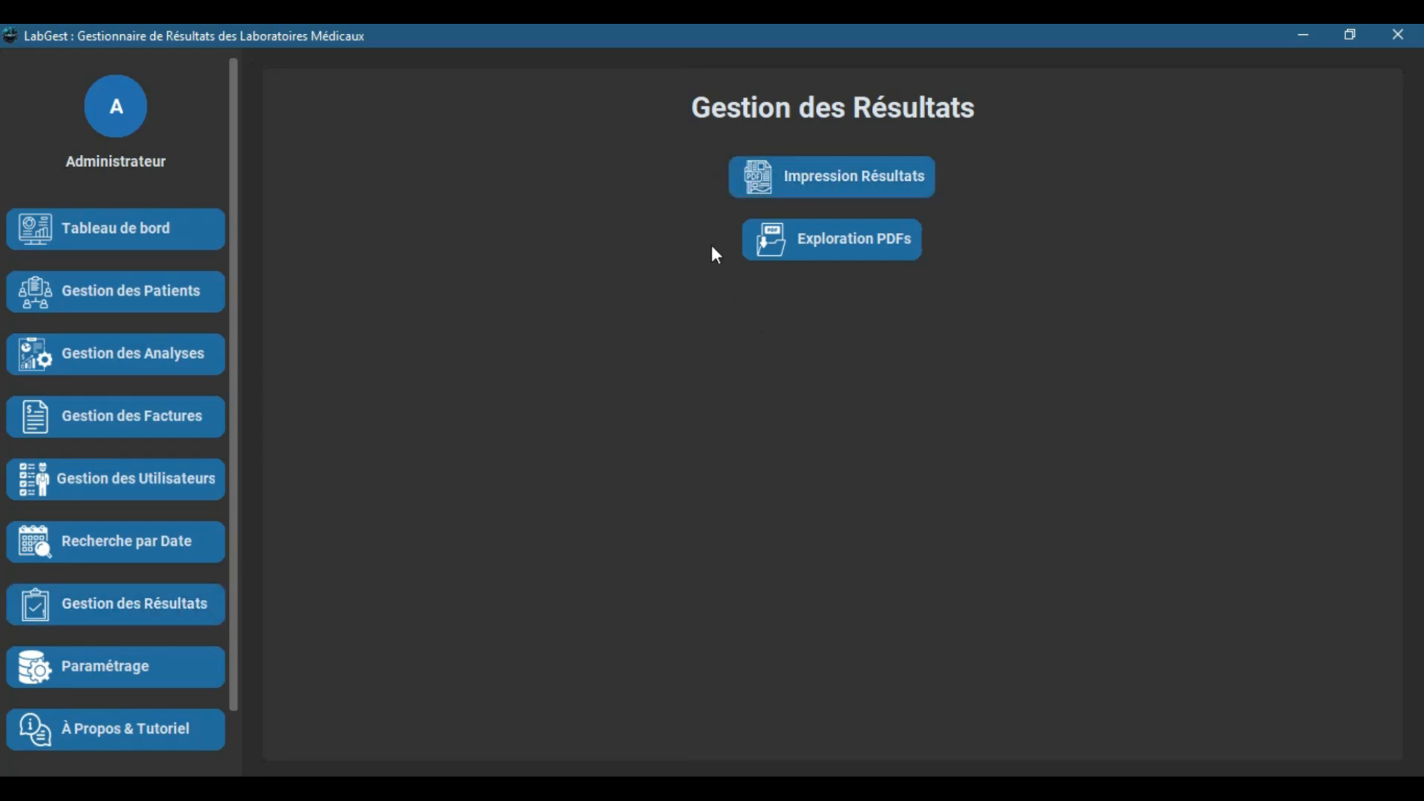
- Open the results printing form, enter the patient's ID and print all of that patient's results
left_click(779, 180)
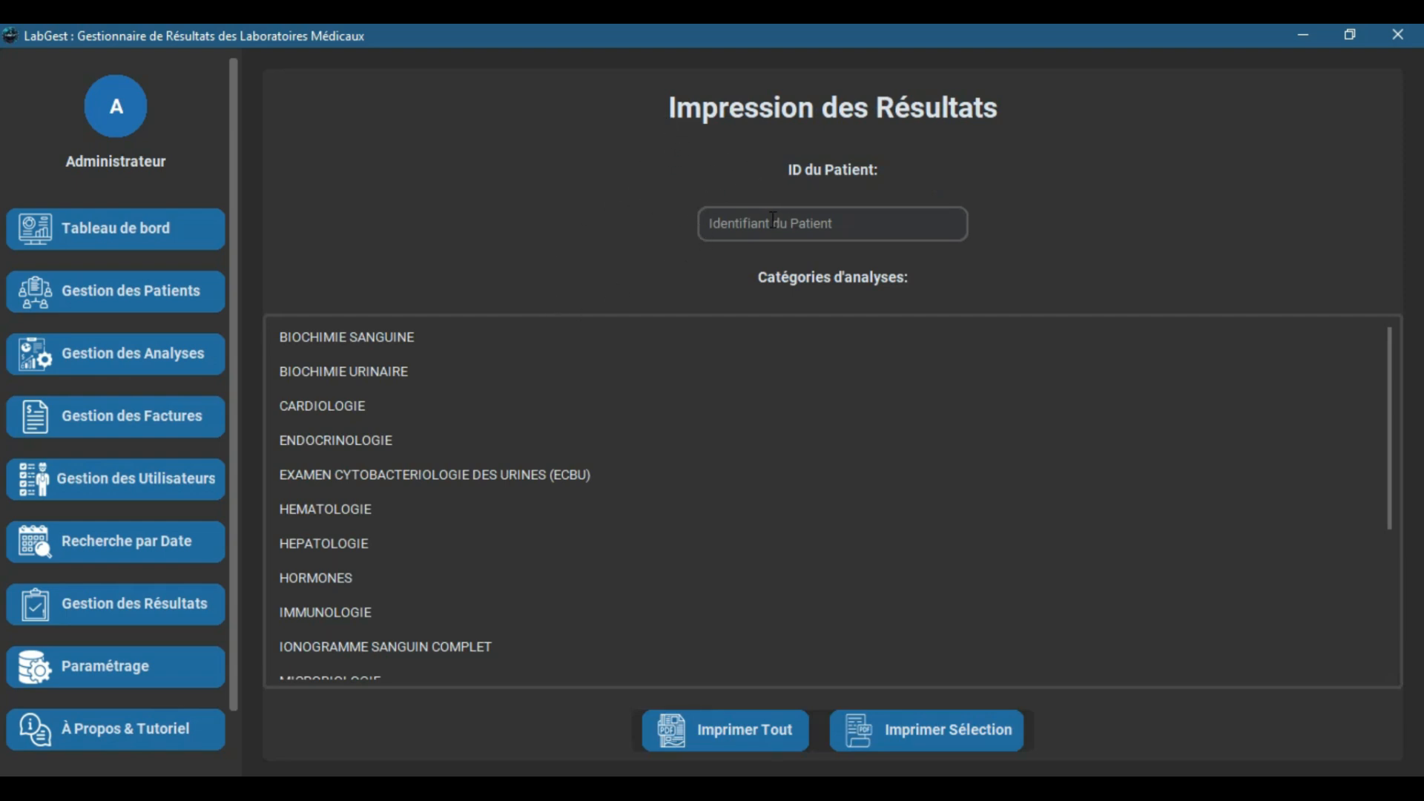
left_click(823, 220)
scroll(653, 429, "down", 3)
scroll(652, 426, "down", 3)
scroll(652, 426, "up", 6)
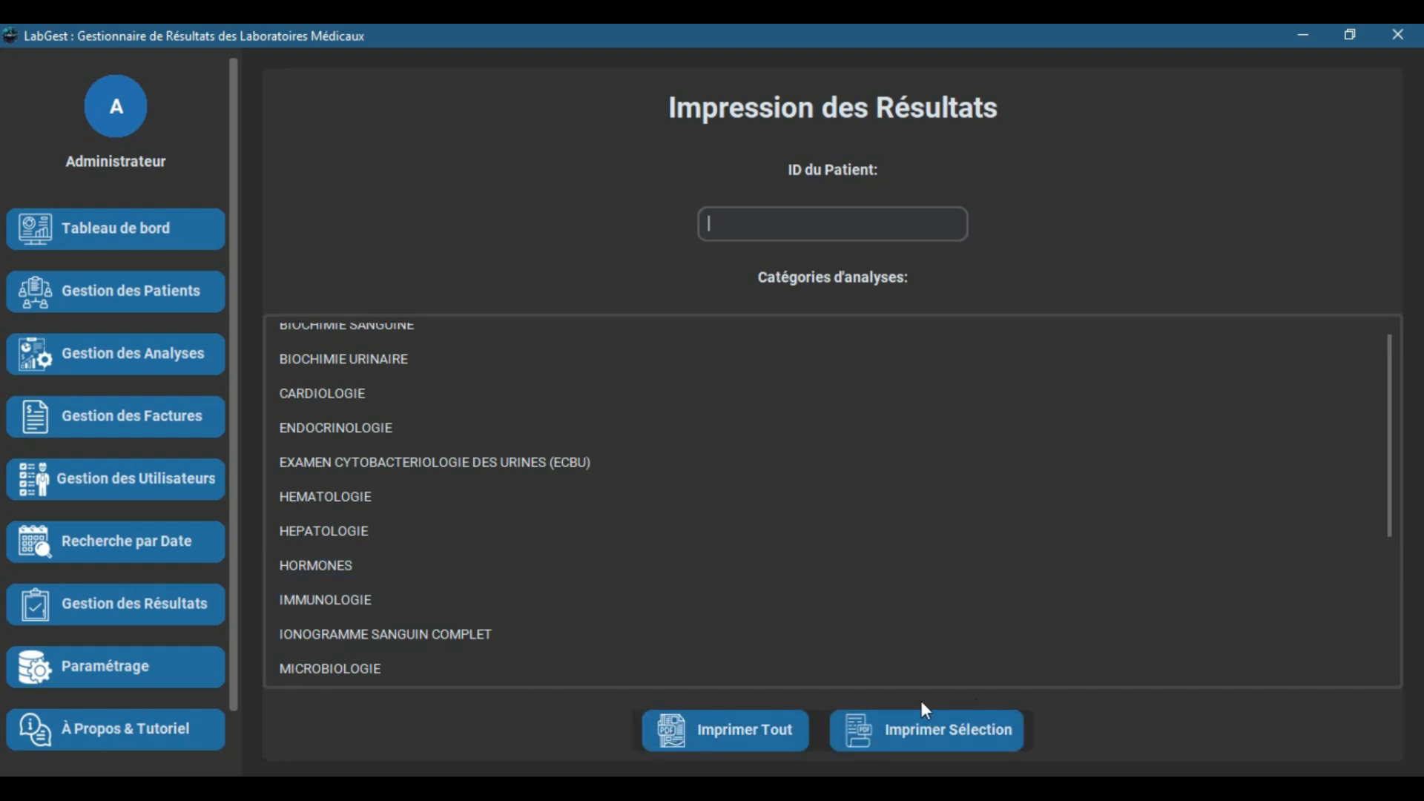
left_click(807, 636)
left_click(986, 733)
scroll(808, 375, "up", 1)
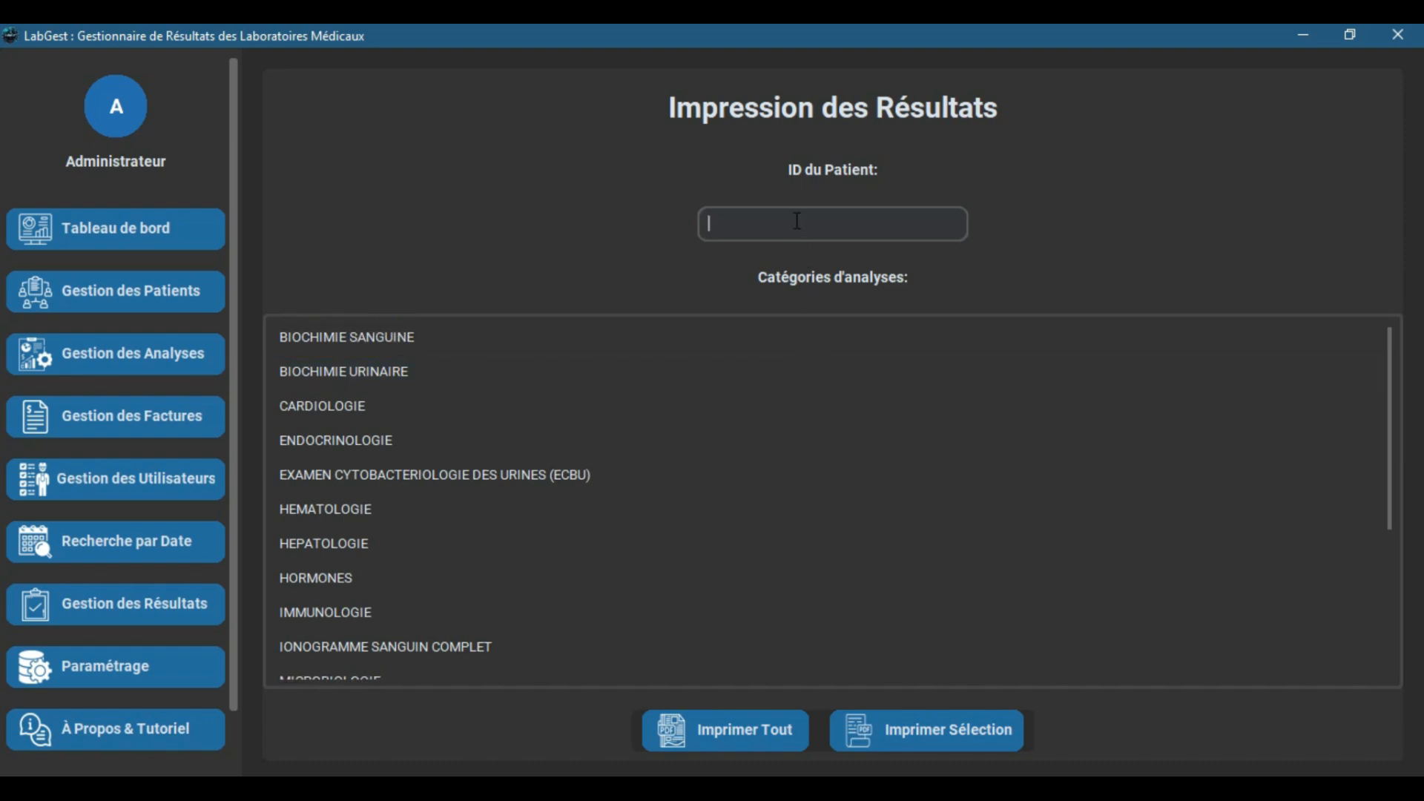
type("116")
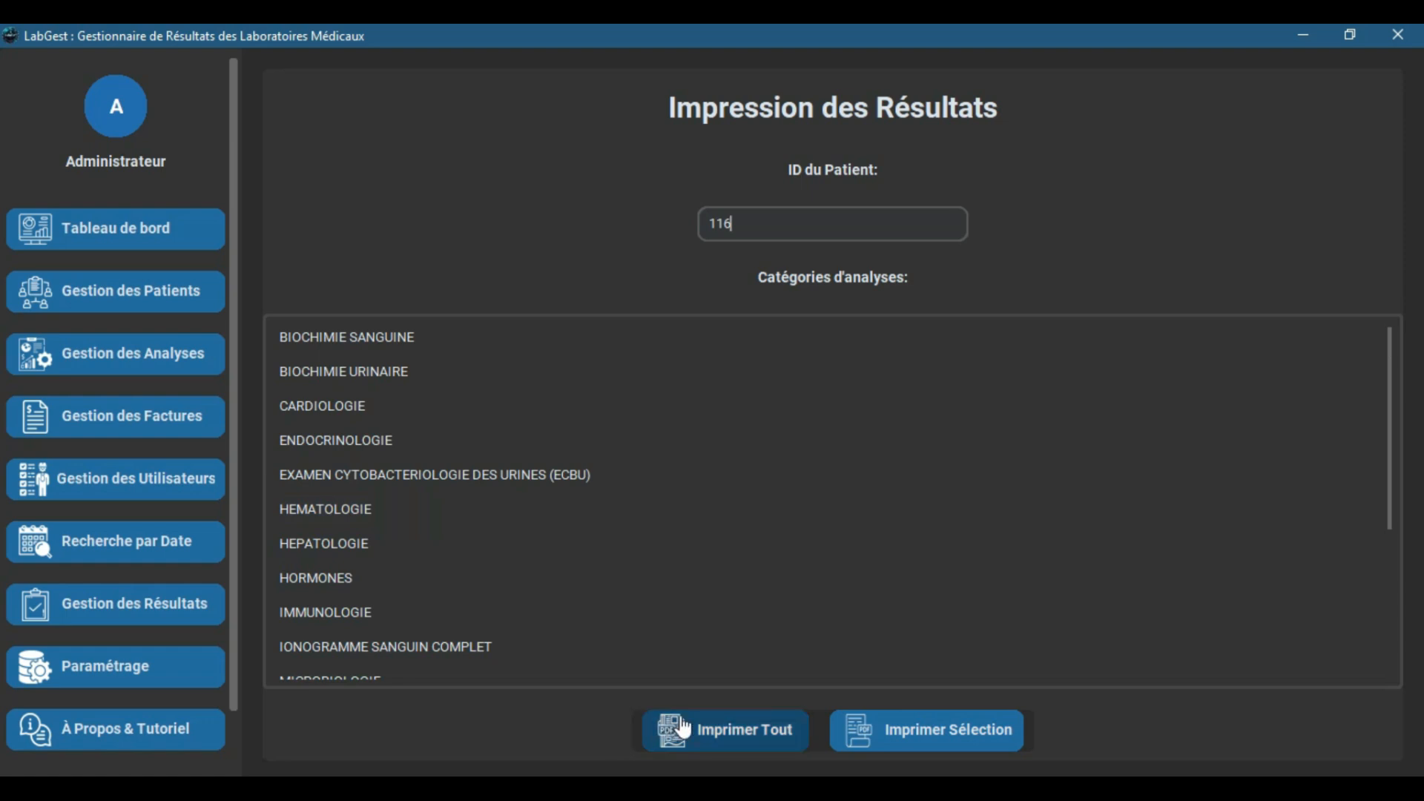
left_click(718, 739)
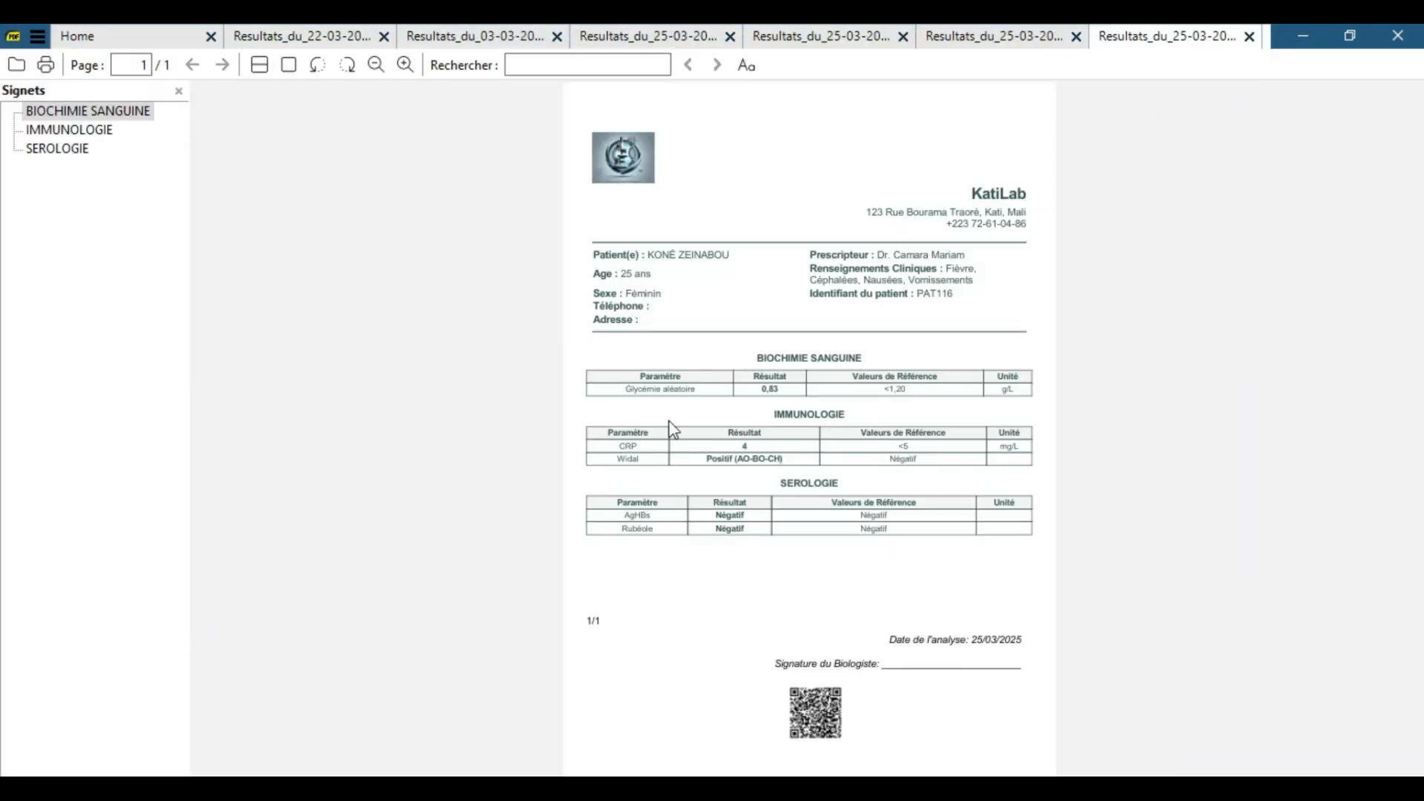
- Review the complete results PDF at page width and return to LabGest
left_click(260, 65)
scroll(572, 416, "down", 2)
scroll(578, 418, "down", 1)
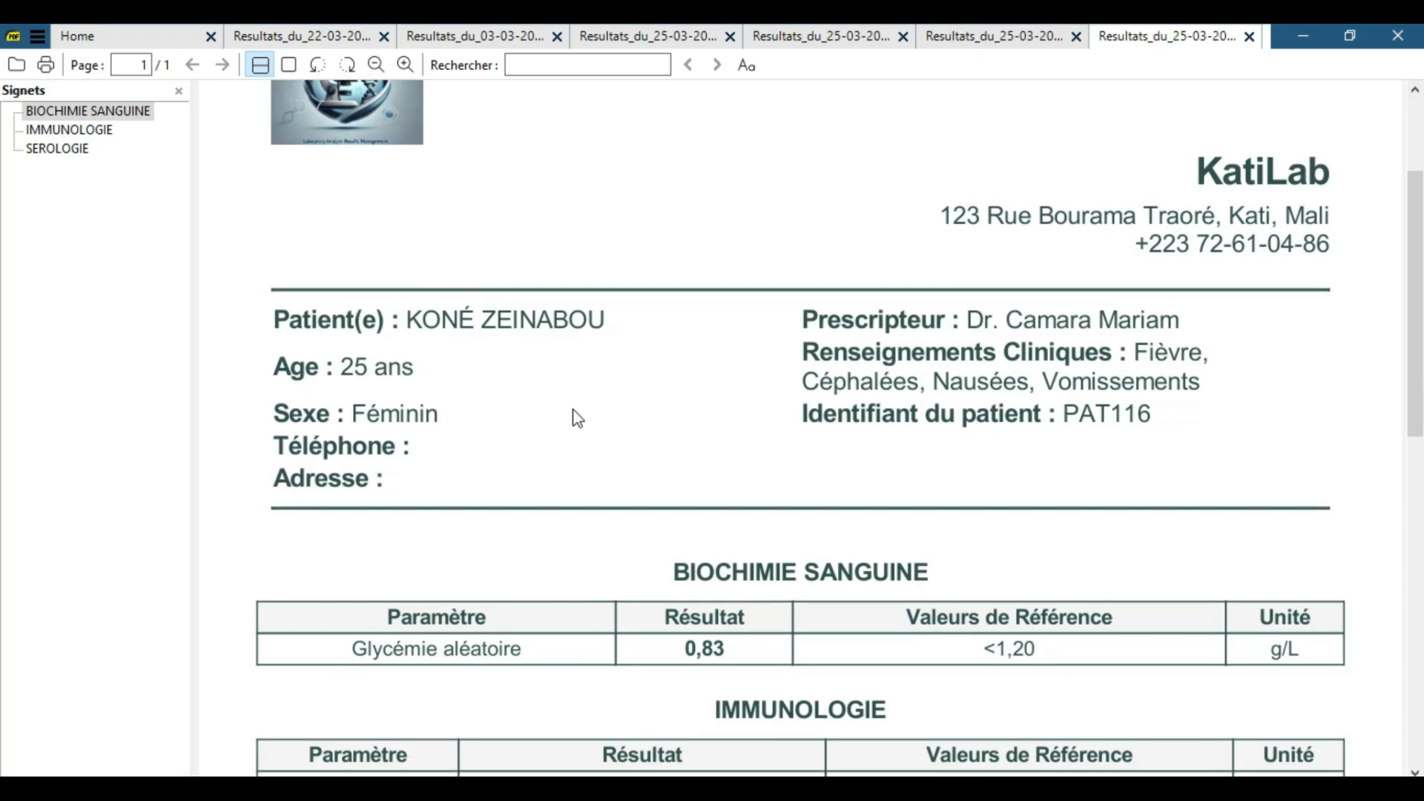
left_click(1303, 35)
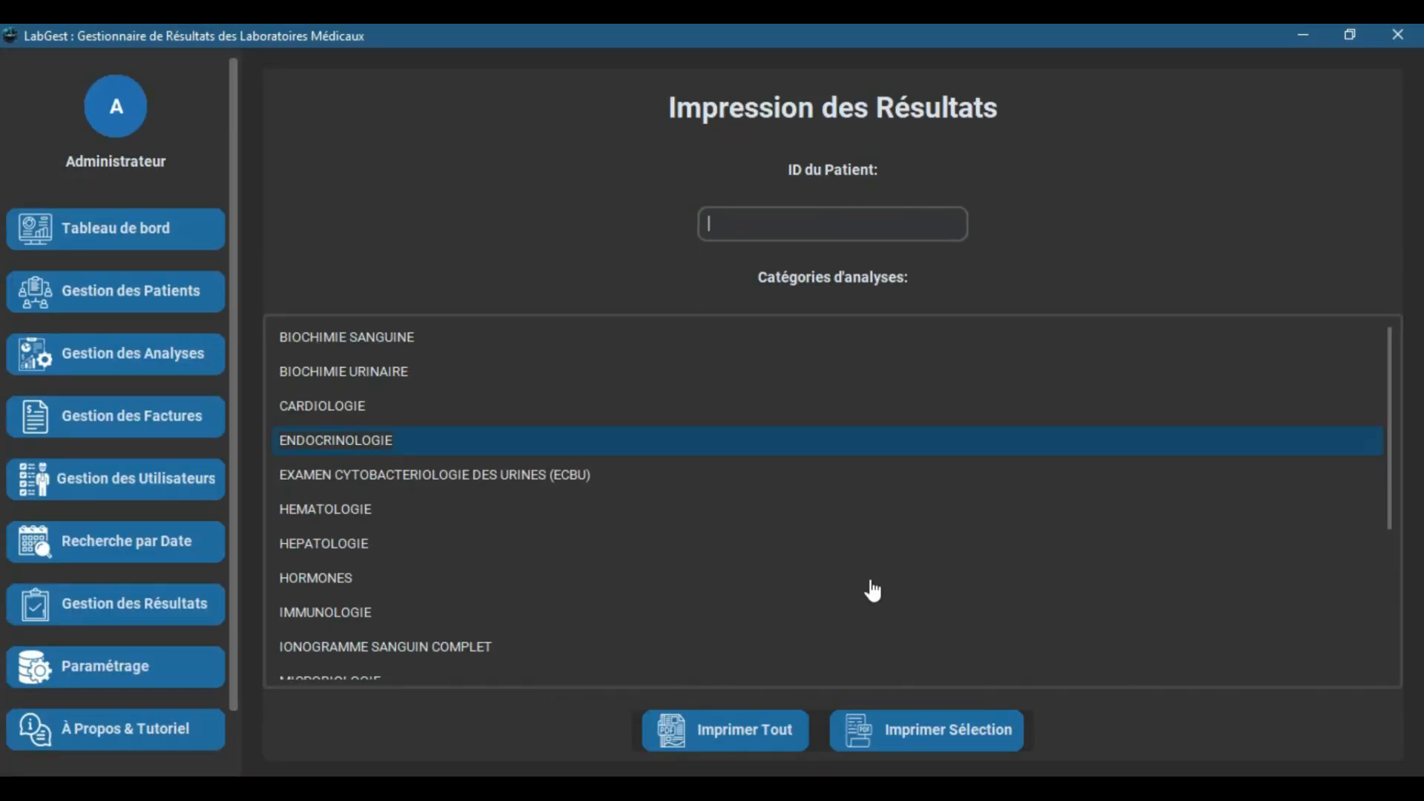
- Print only the IMMUNOLOGIE and SEROLOGIE categories for the patient's ID and view the report at page width
left_click(812, 224)
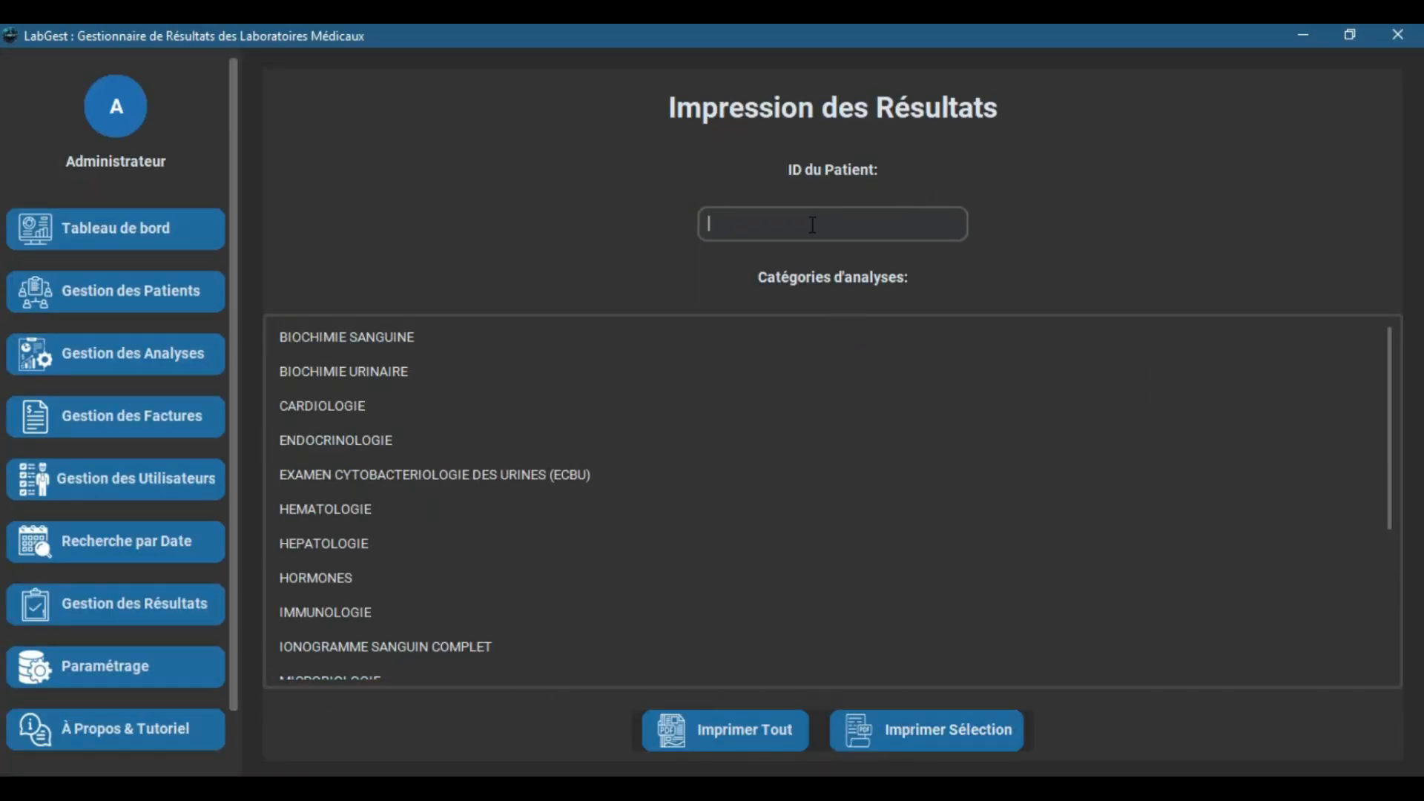
type("116")
scroll(584, 535, "down", 4)
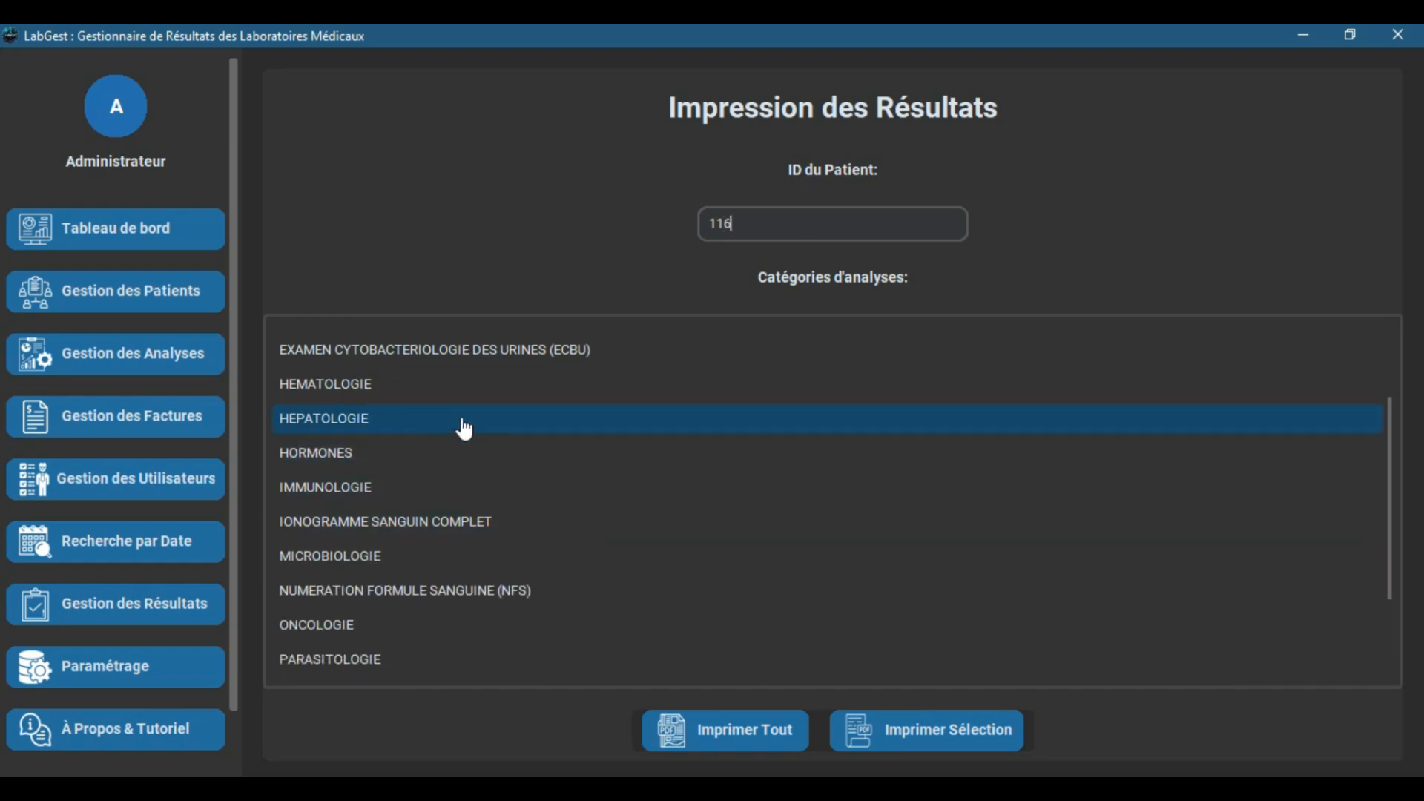
left_click(442, 504)
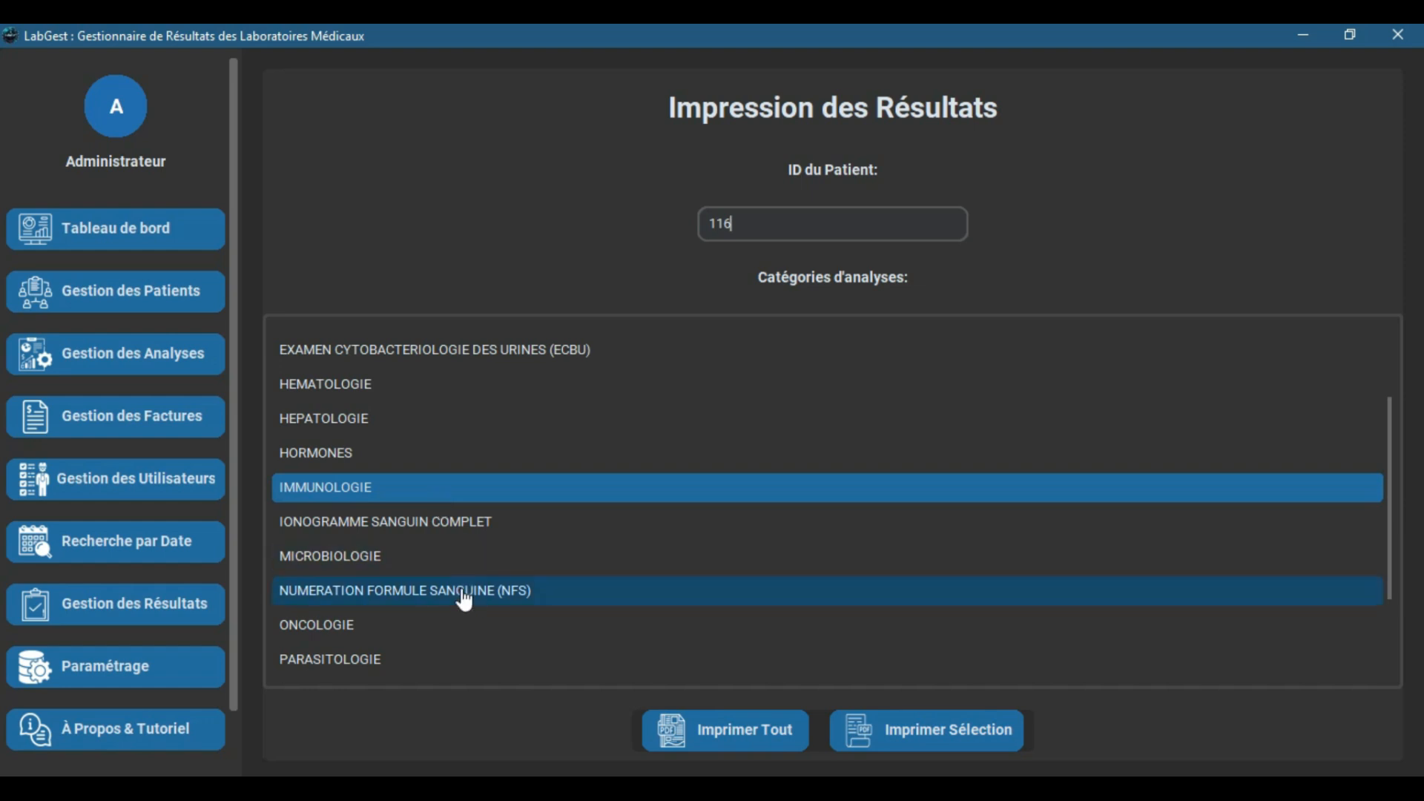
scroll(470, 604, "down", 2)
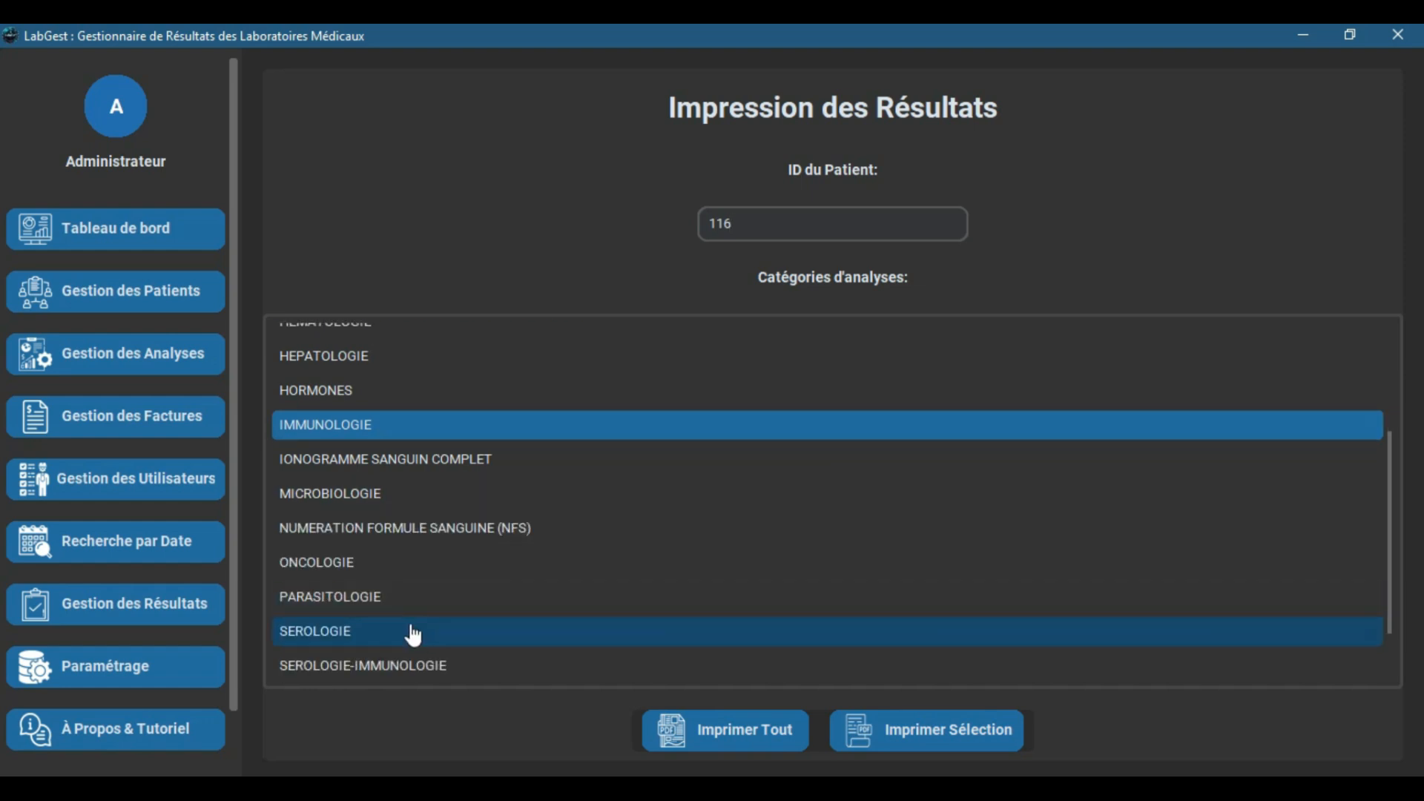
left_click(417, 632)
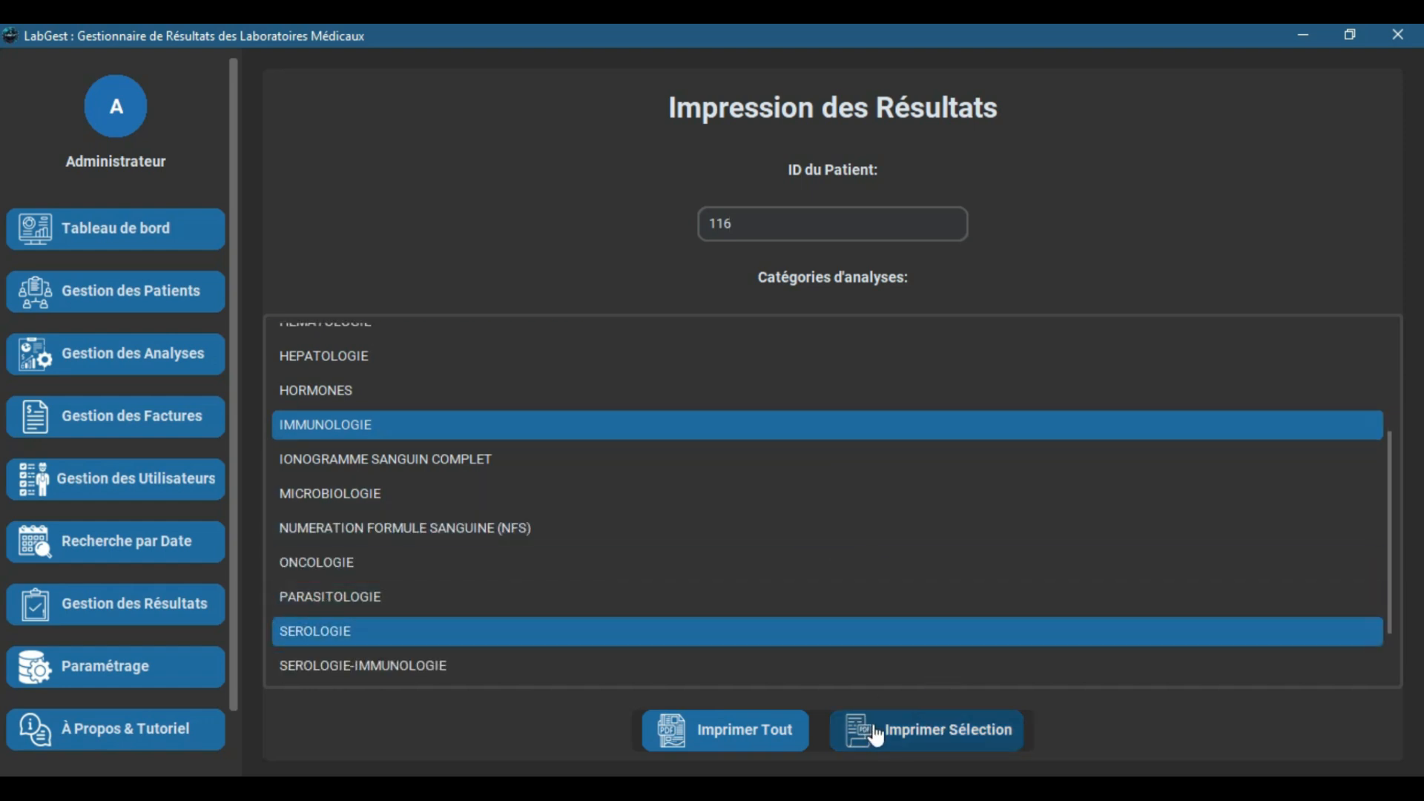
left_click(911, 728)
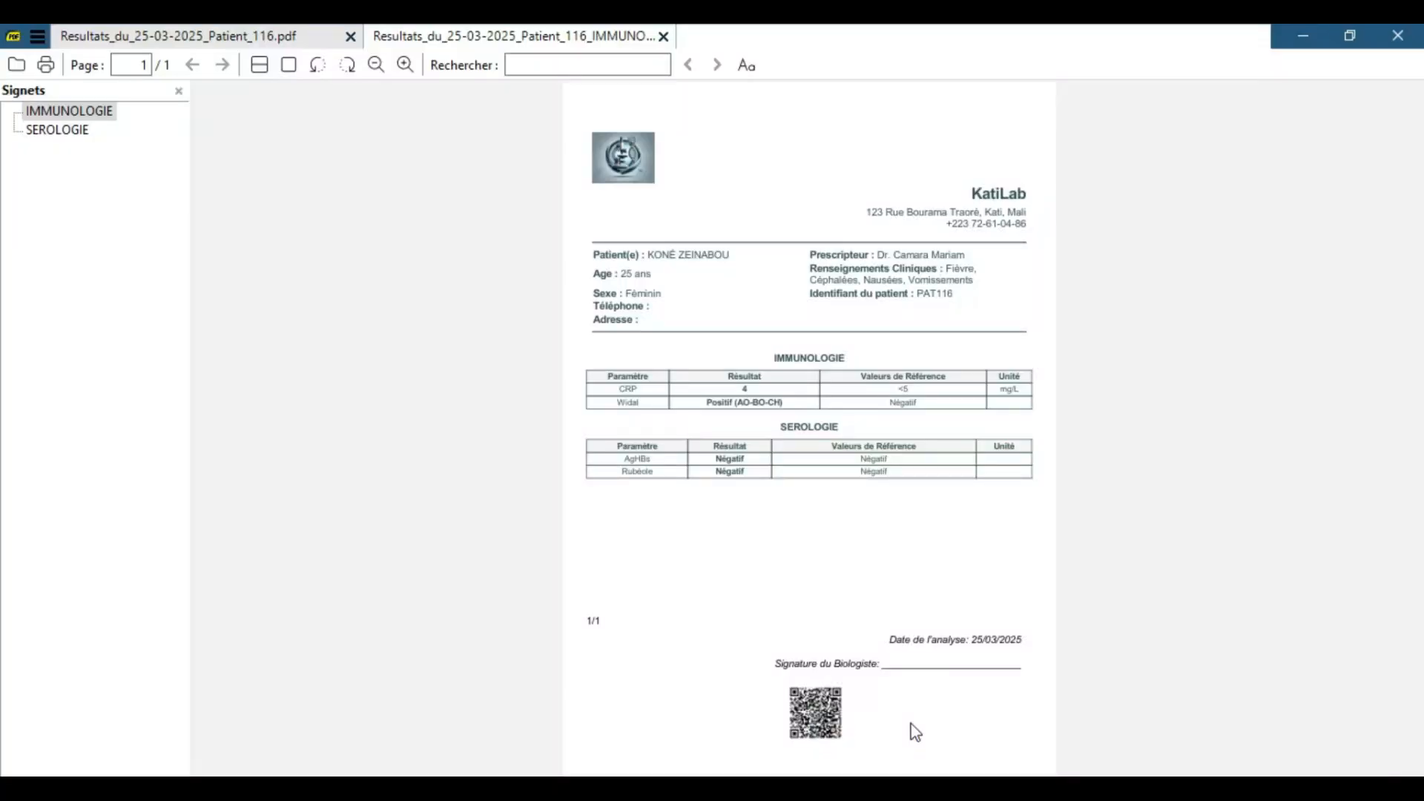
left_click(259, 65)
scroll(630, 471, "down", 6)
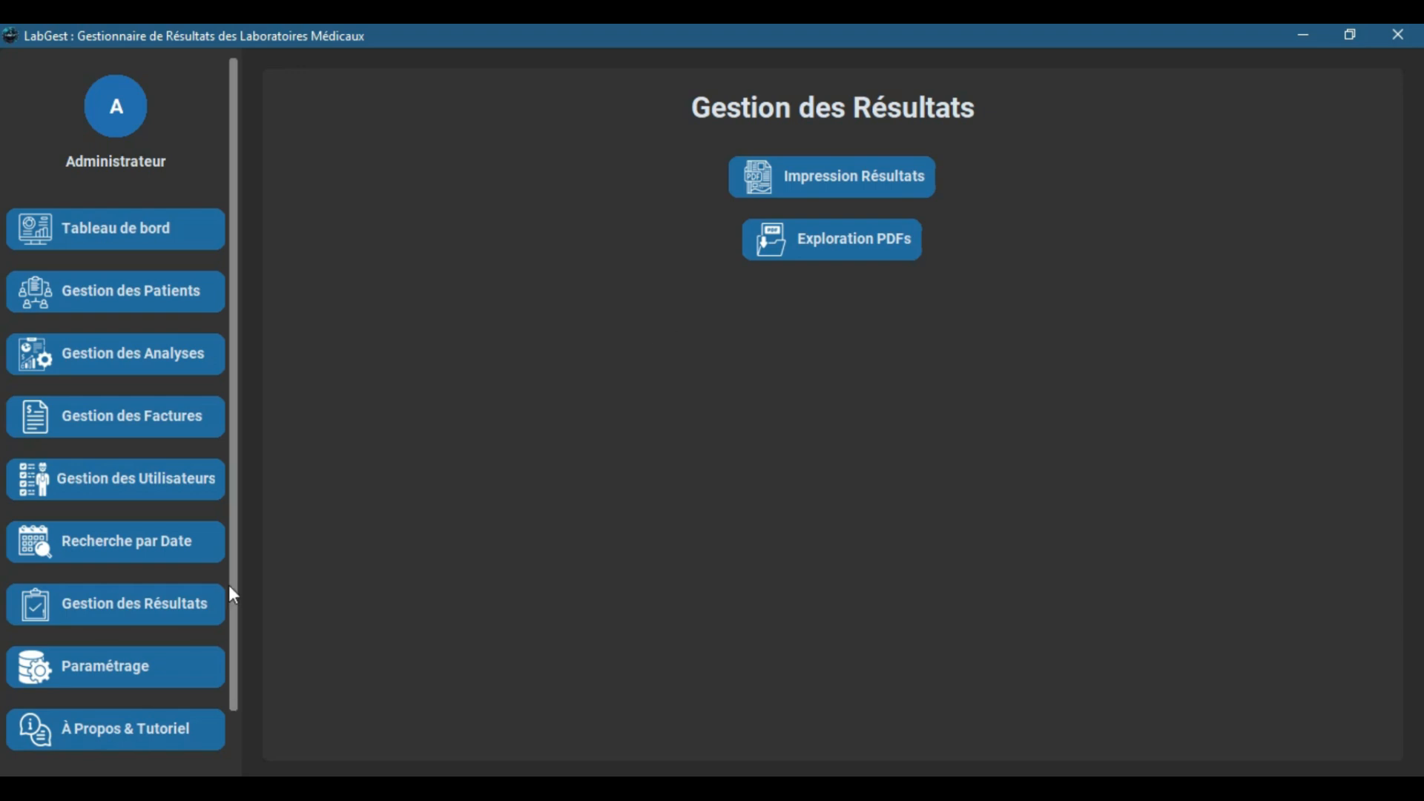
- Open the PDF exploration page and load the Resultats-03-03-2025 folder
left_click(851, 239)
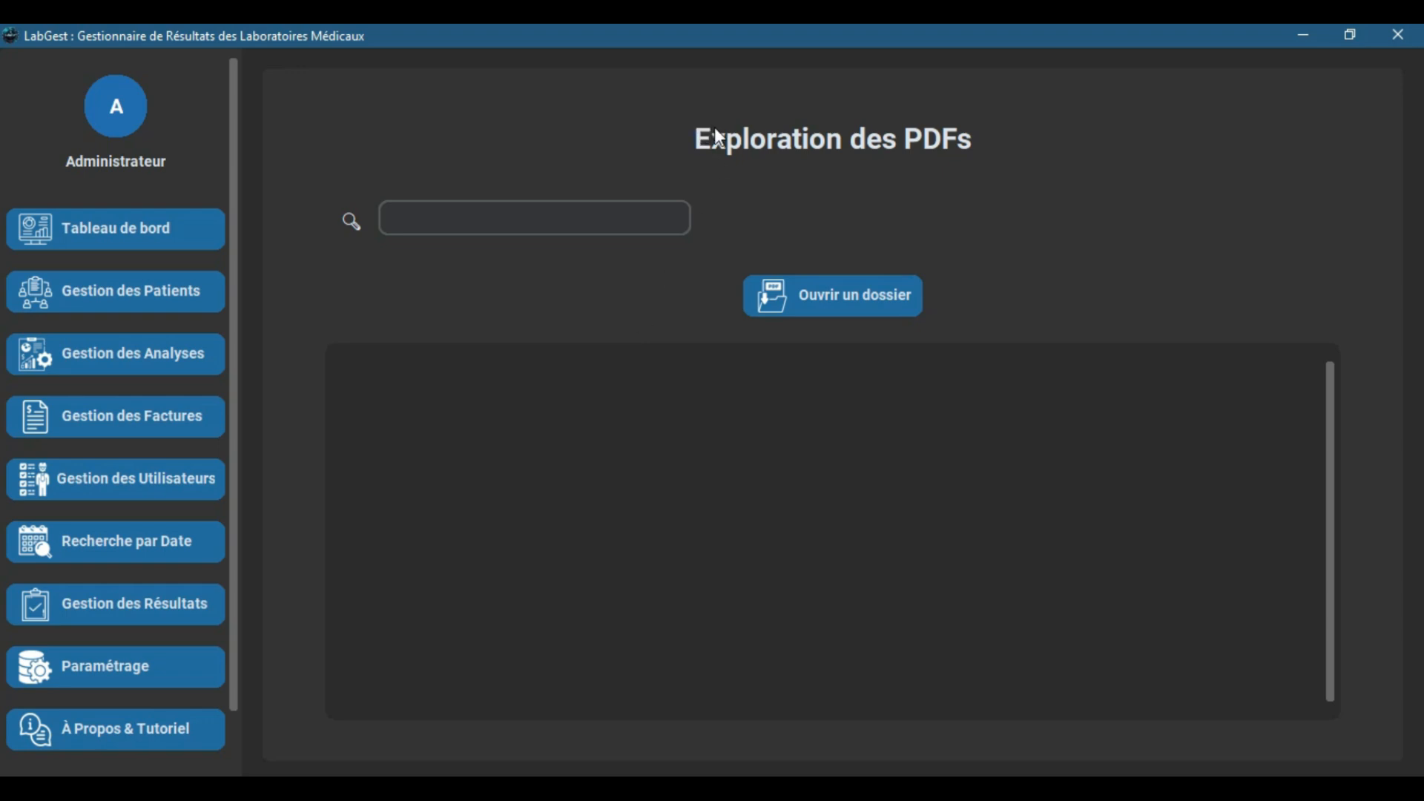
left_click(404, 219)
left_click(847, 312)
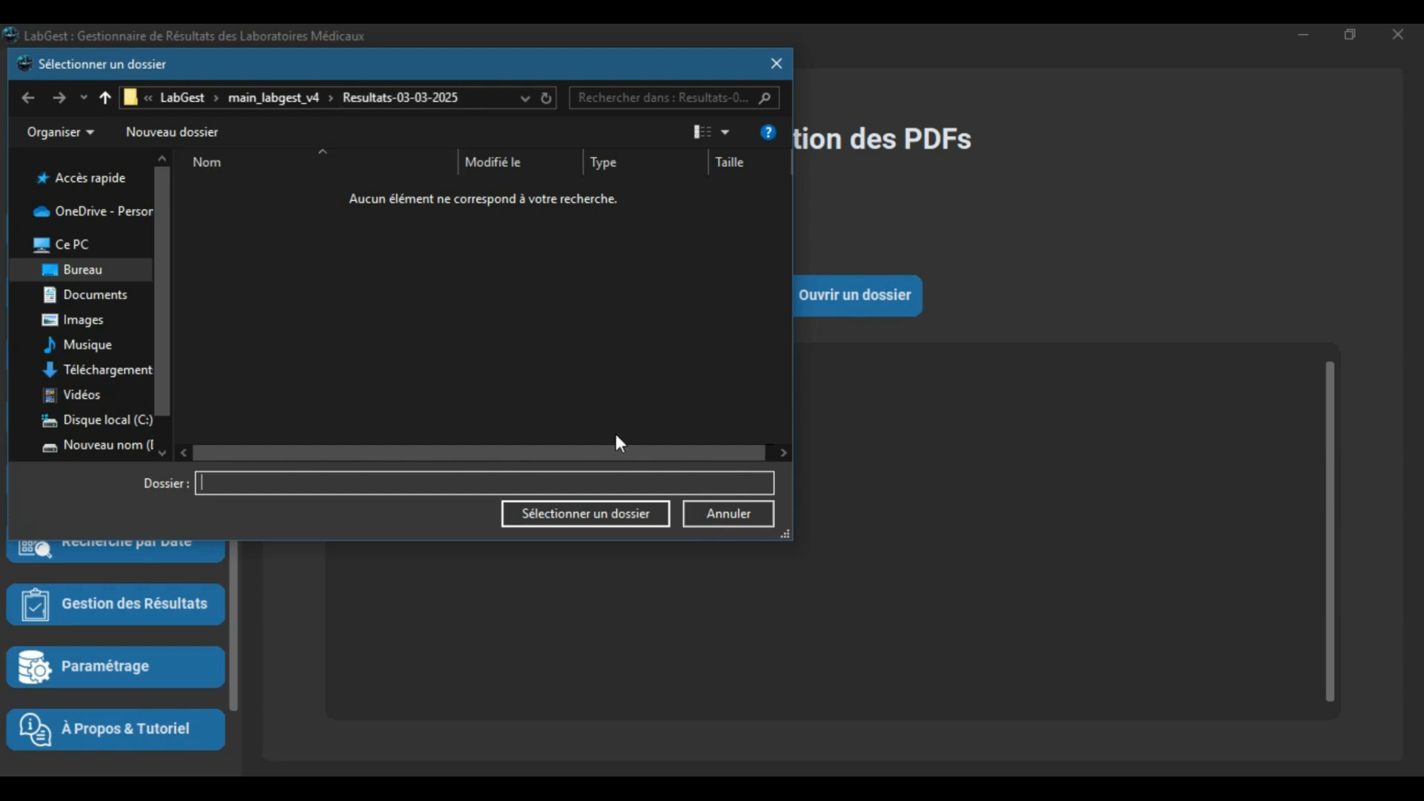
left_click(600, 512)
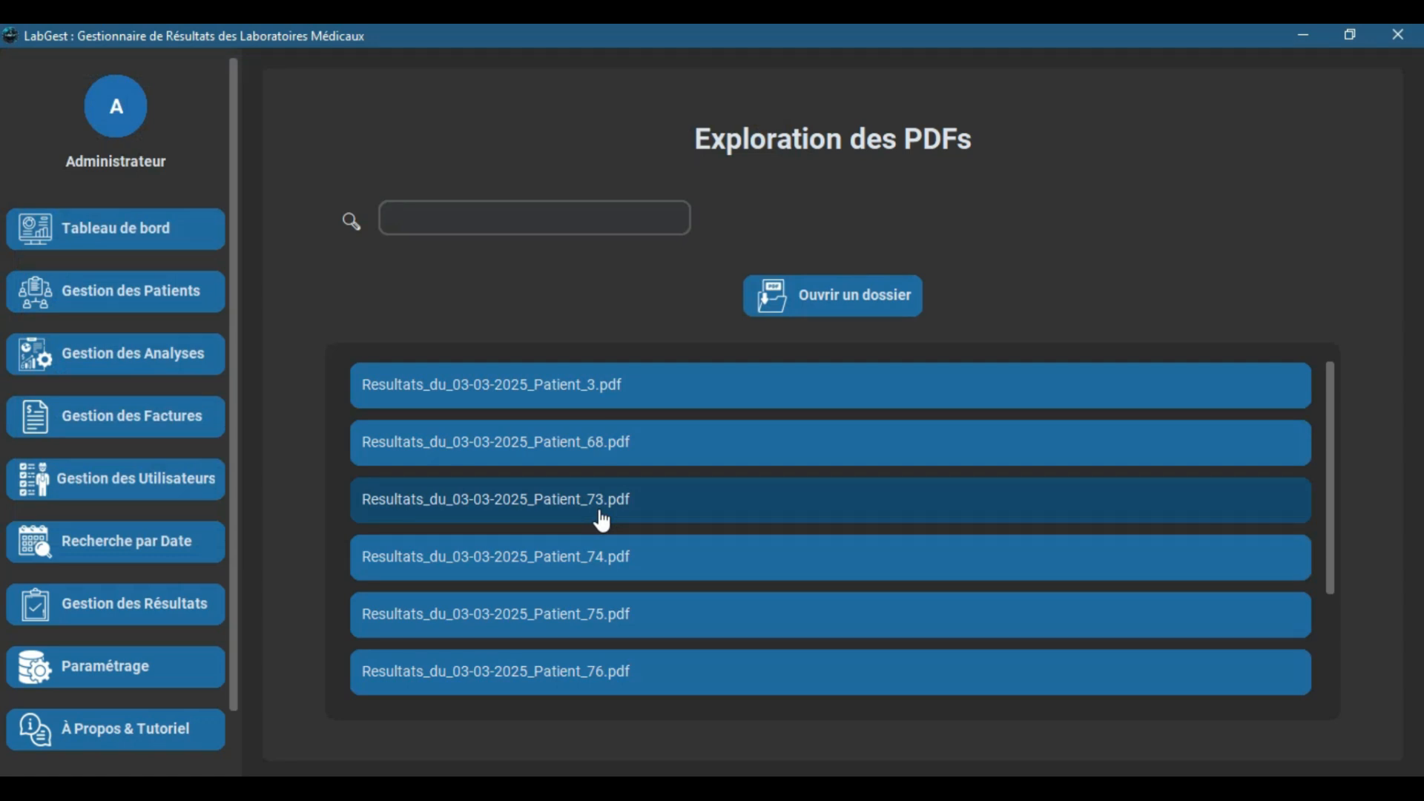
- Browse the listed result files, open the second patient's PDF and return to LabGest
scroll(638, 594, "down", 3)
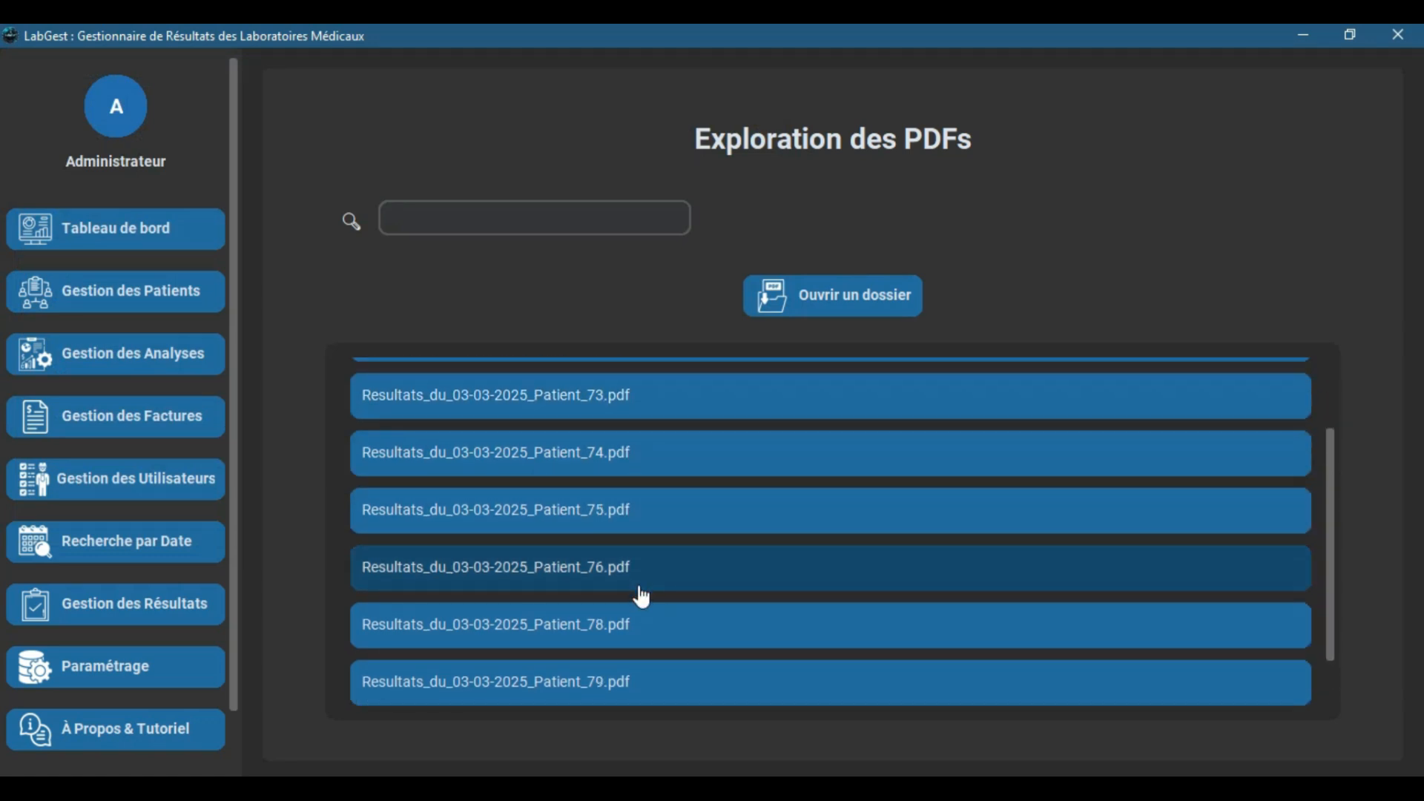
scroll(641, 597, "down", 2)
scroll(639, 590, "up", 5)
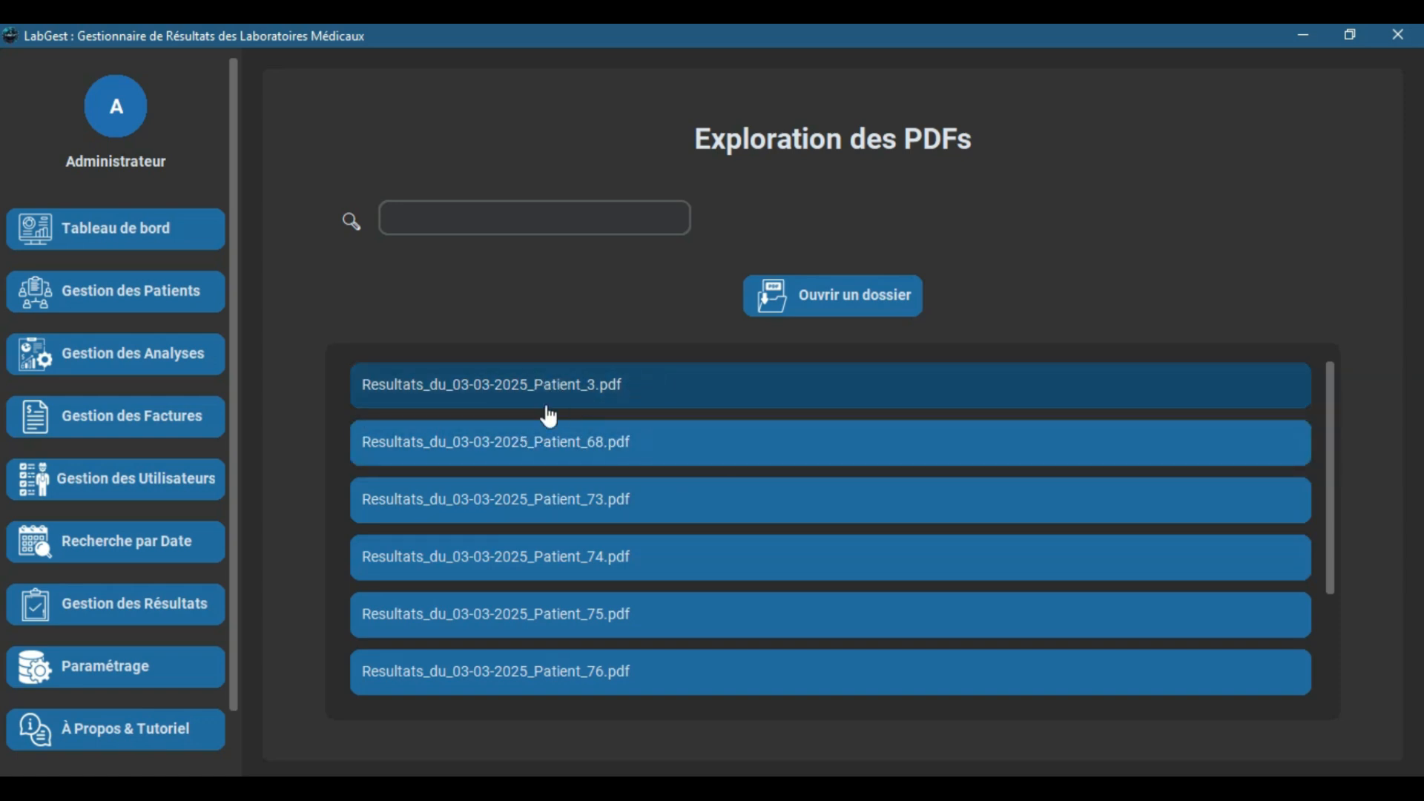
scroll(622, 501, "down", 3)
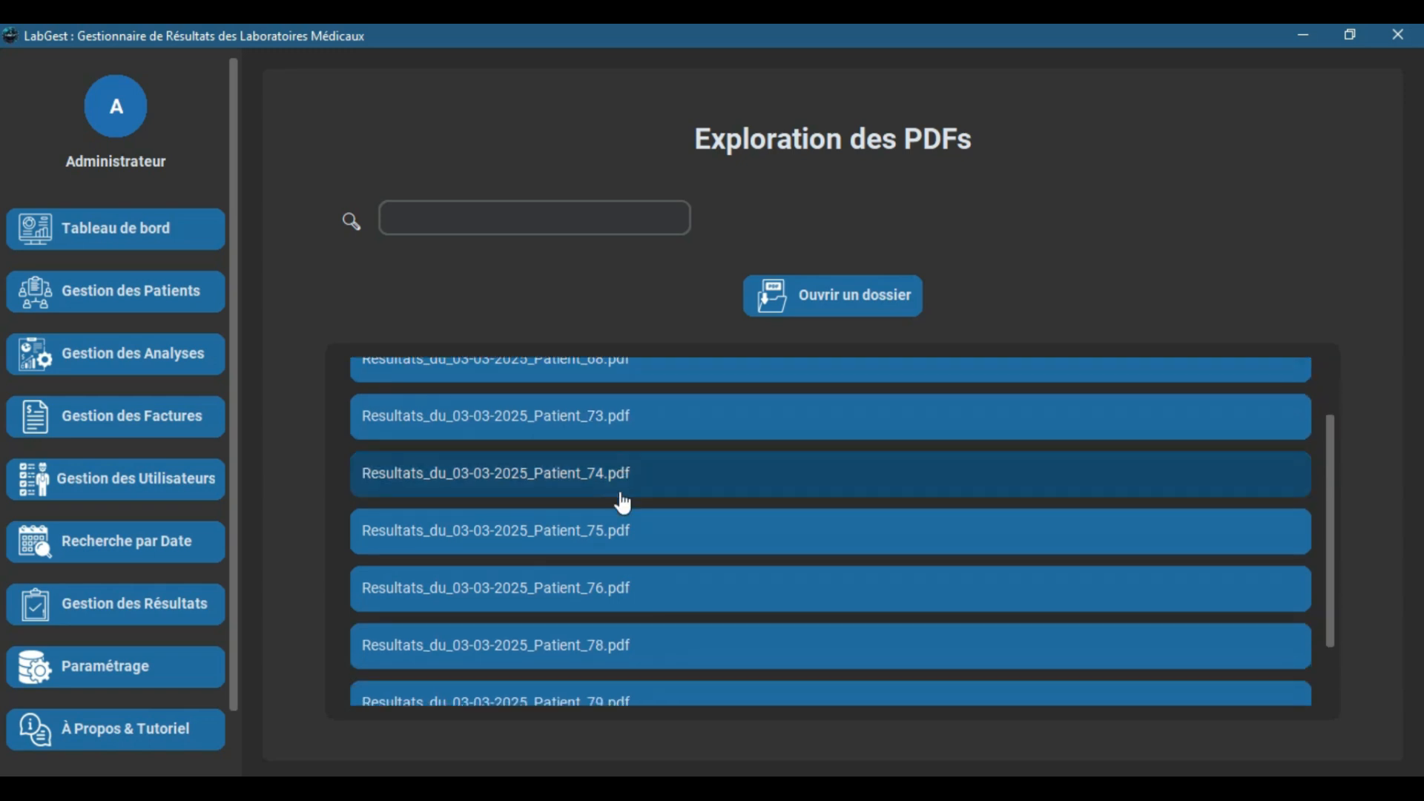
scroll(621, 503, "up", 3)
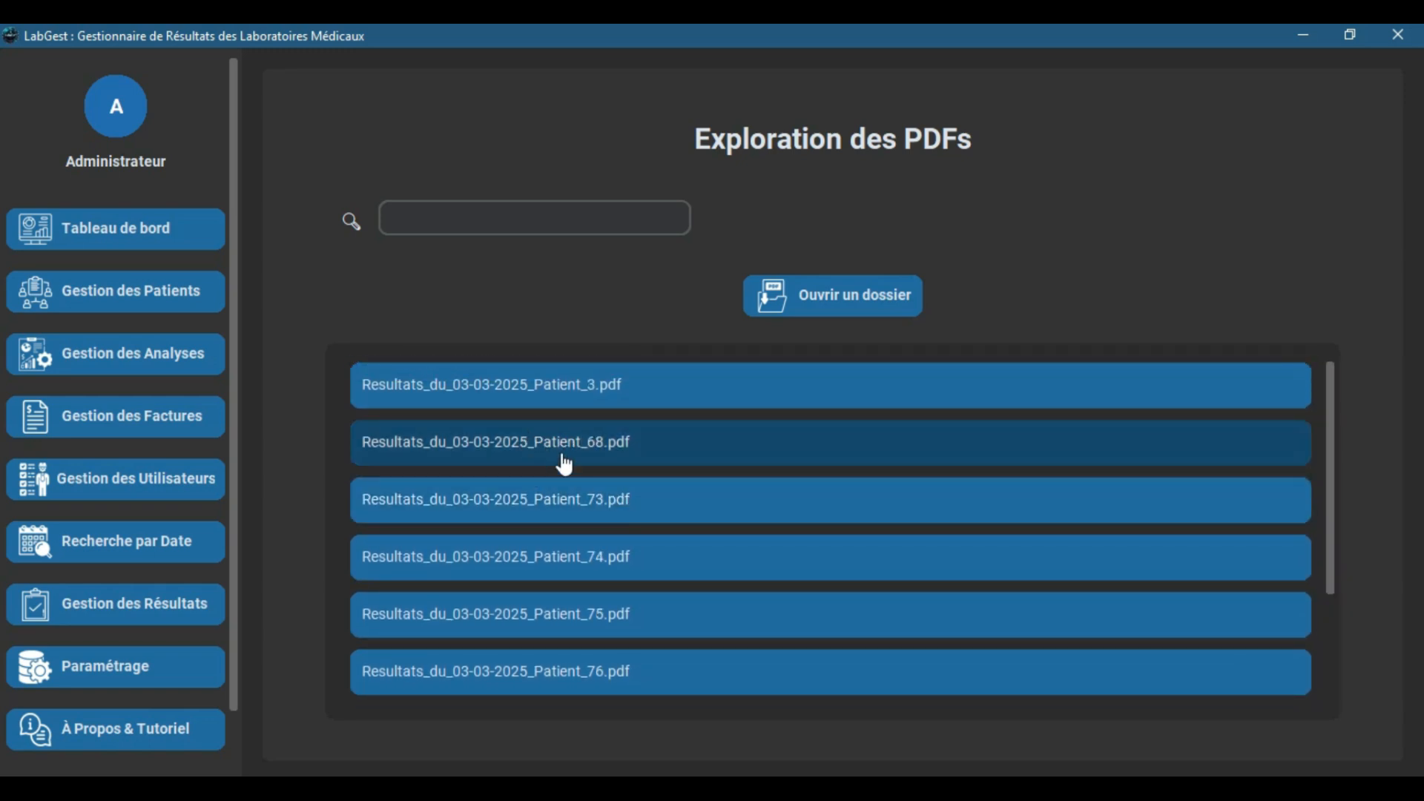
left_click(594, 443)
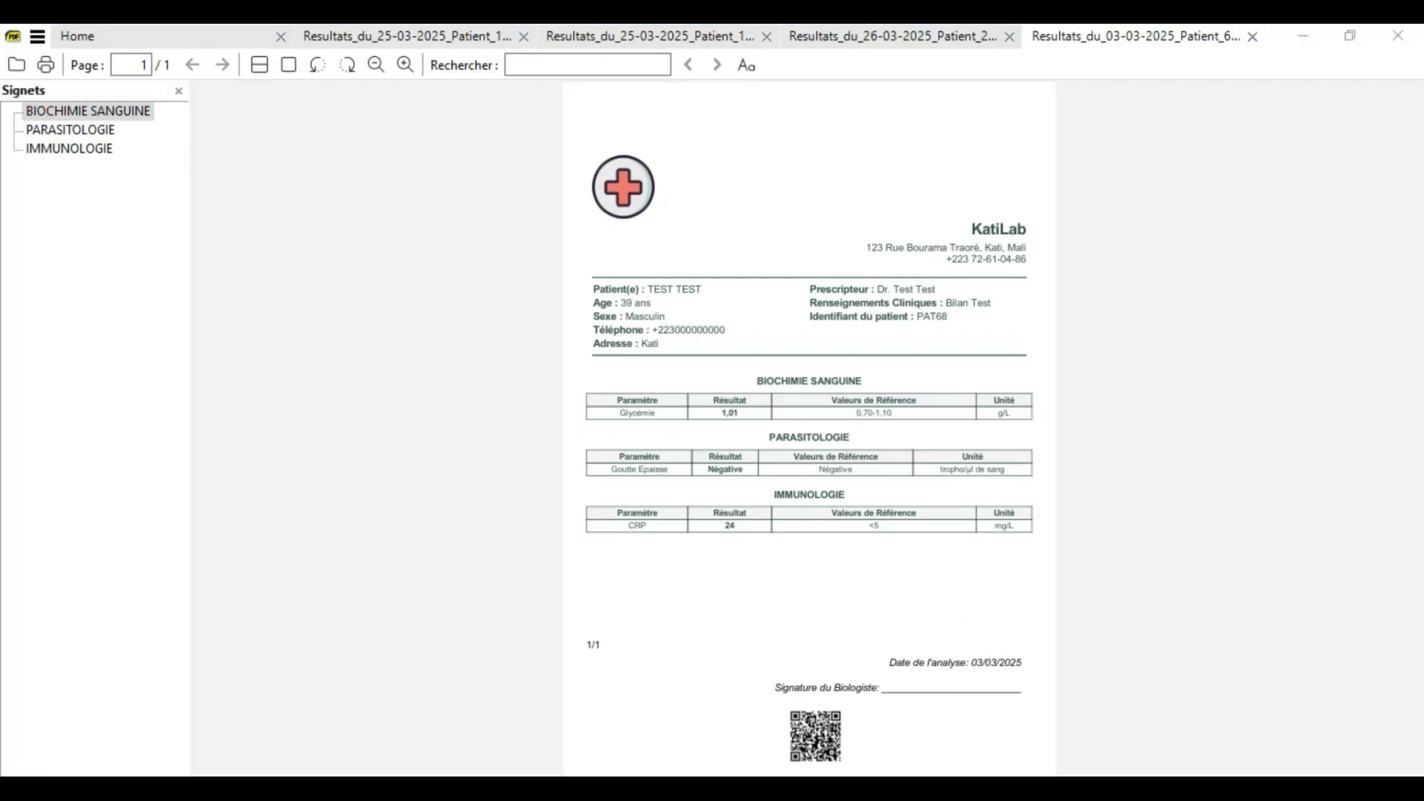
key("alt+Tab")
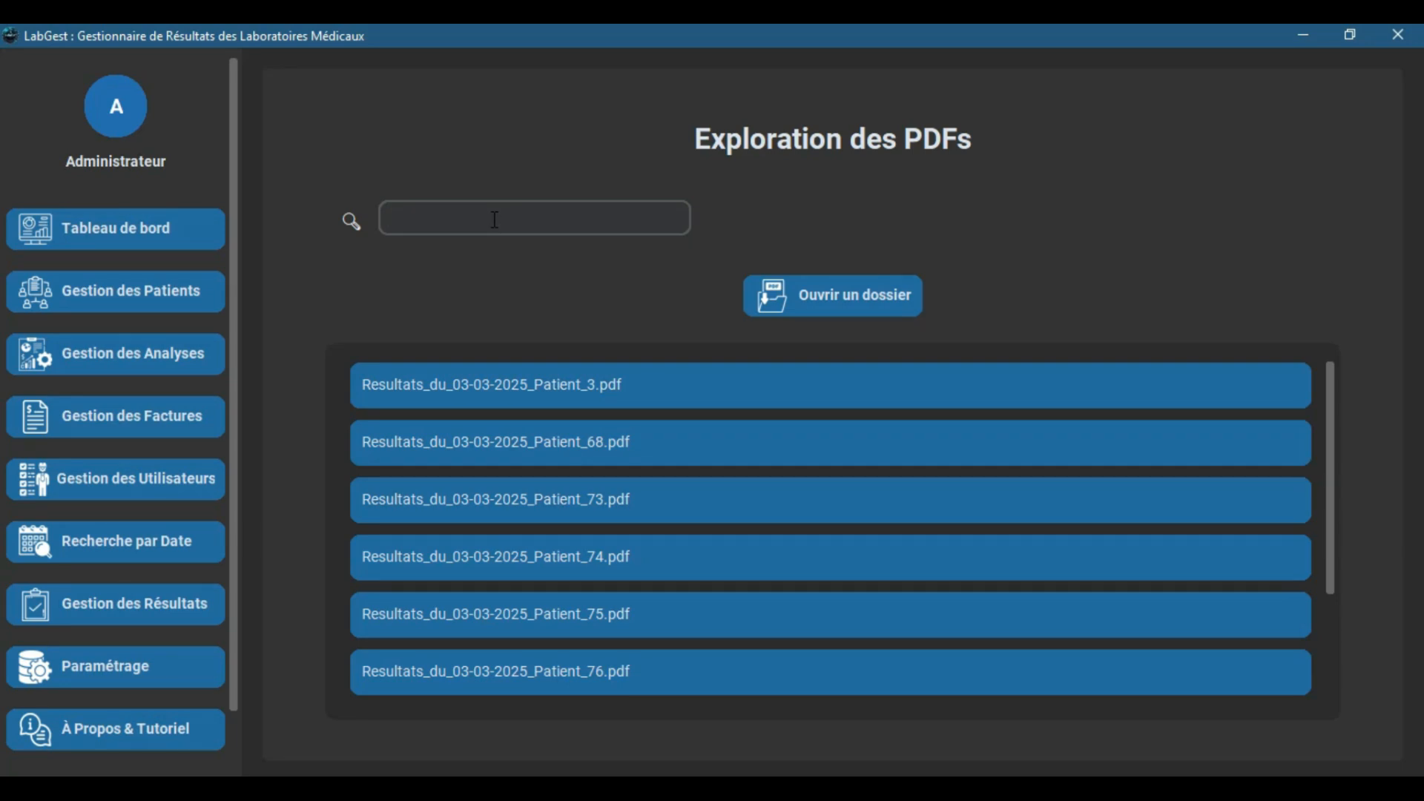
- Filter the PDF list by "Patient_" plus a partial number, try another patient's number, and clear the search
type("Patient_6")
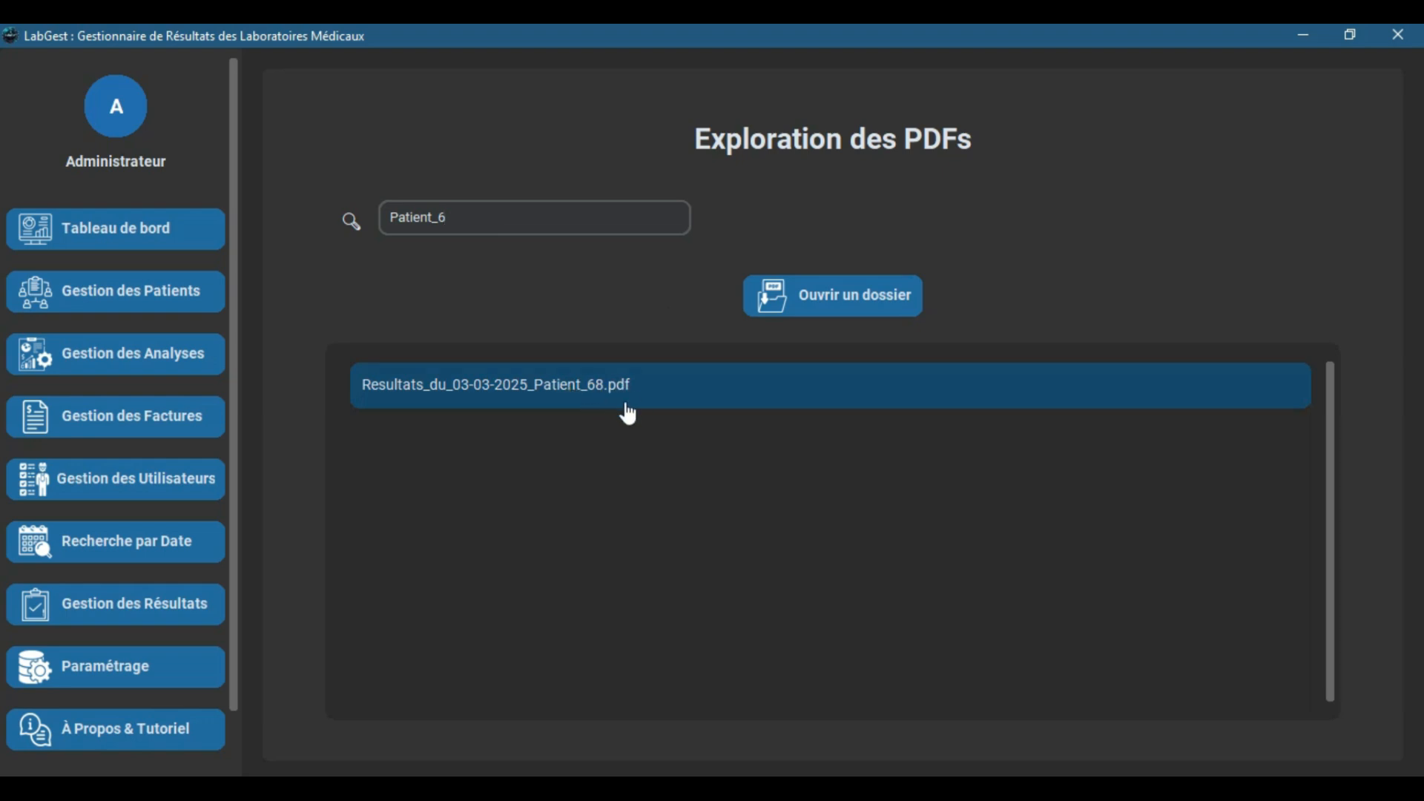
key("BackSpace")
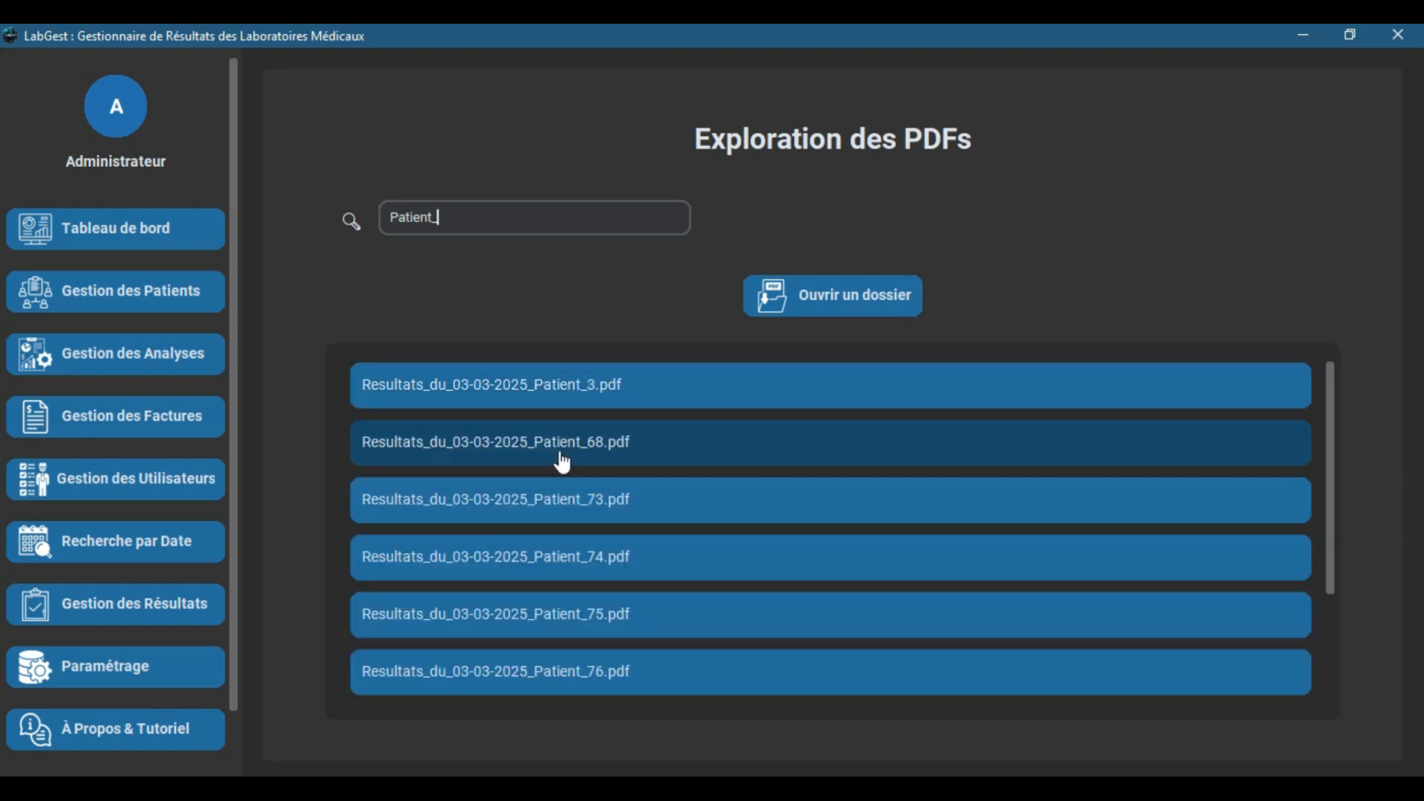
type("74")
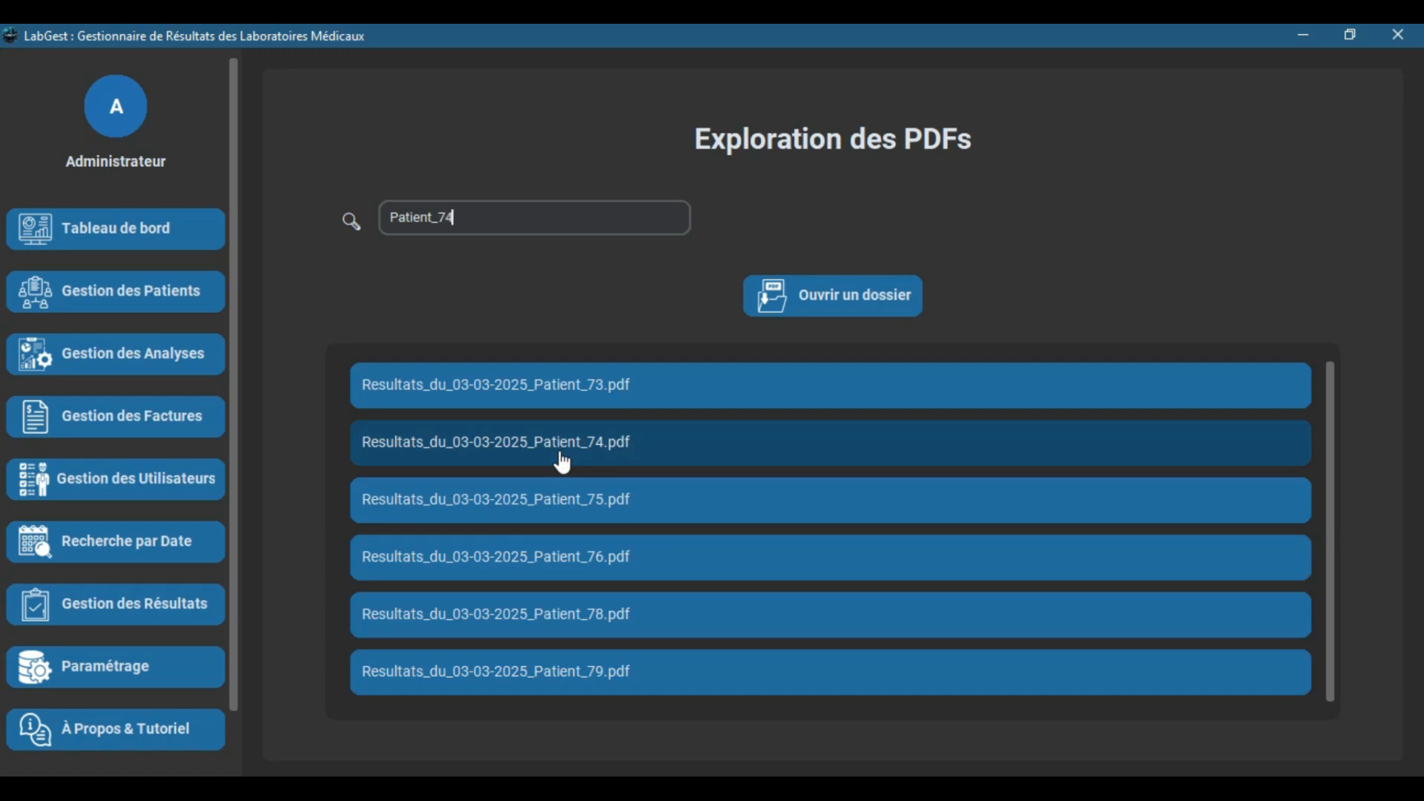
key("BackSpace")
key("BackSpace")
key("BackSpace")
key("BackSpace")
key("BackSpace")
key("BackSpace")
key("BackSpace")
key("BackSpace")
key("BackSpace")
key("BackSpace")
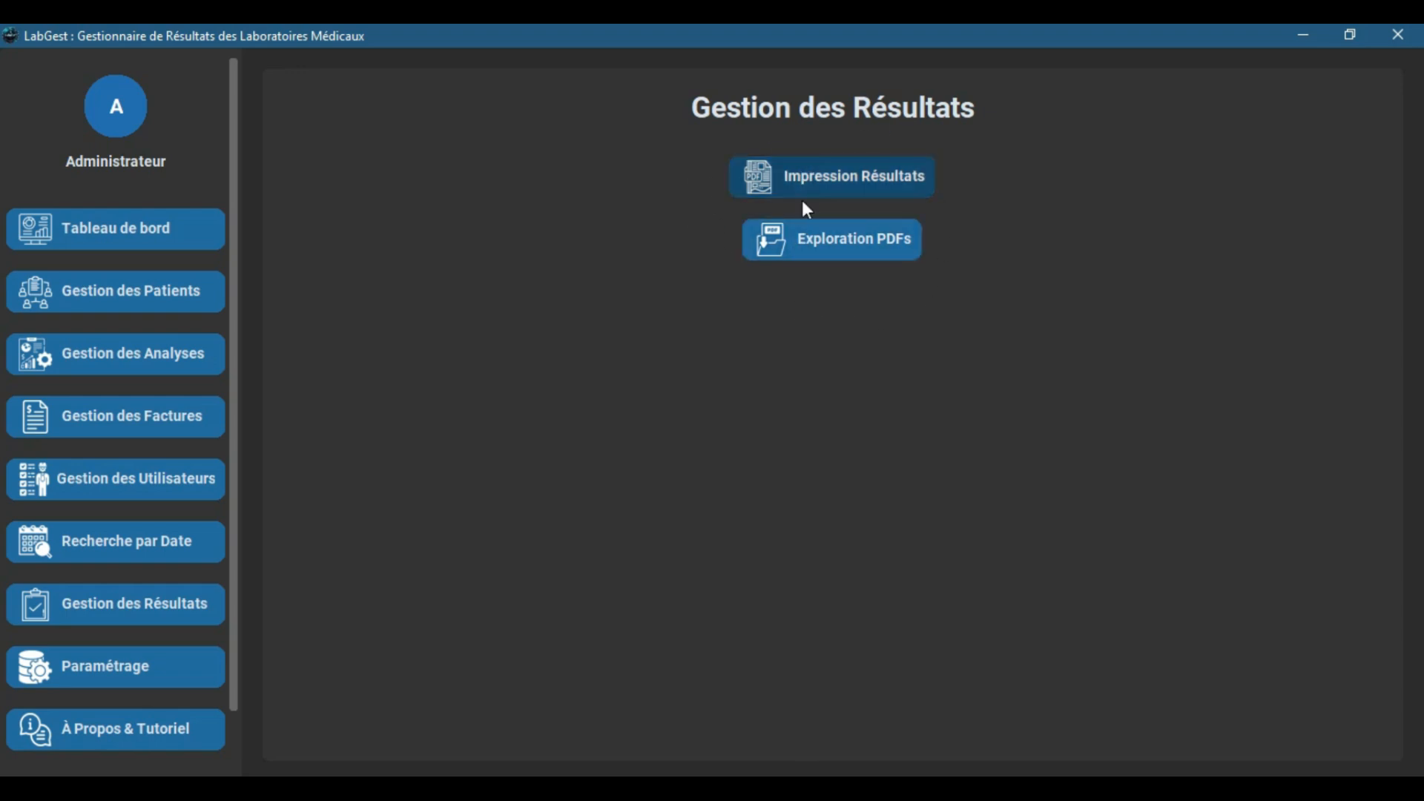
left_click(804, 177)
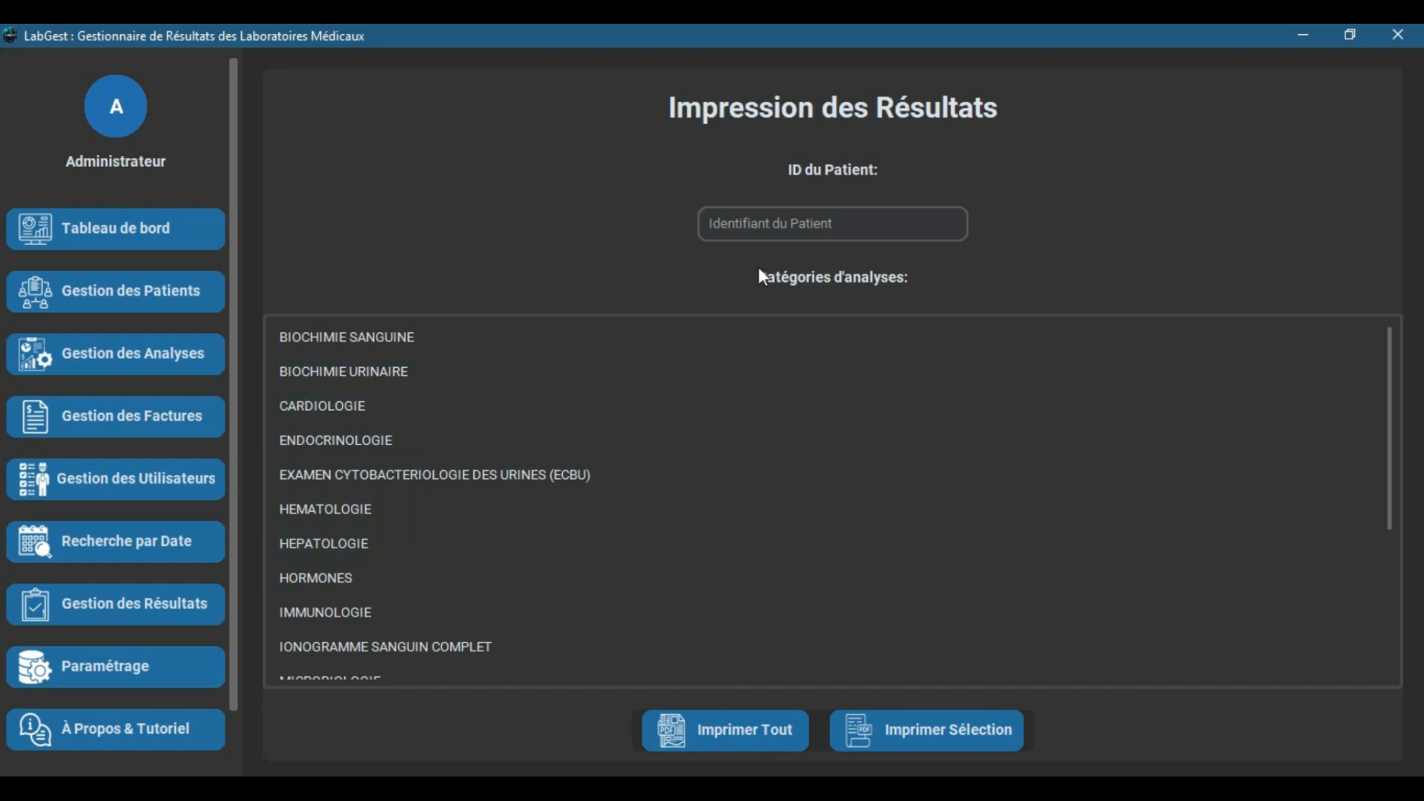
left_click(764, 224)
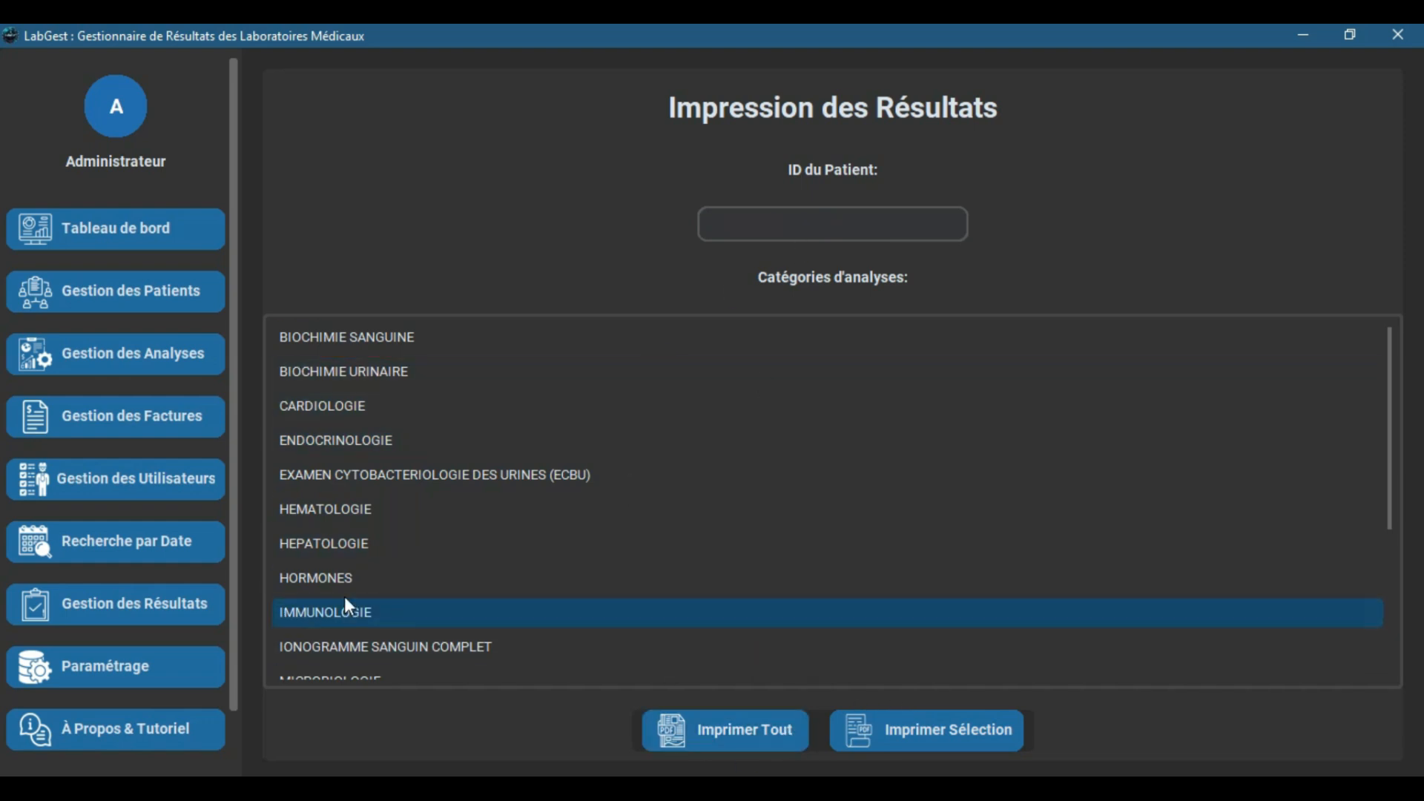
left_click(191, 604)
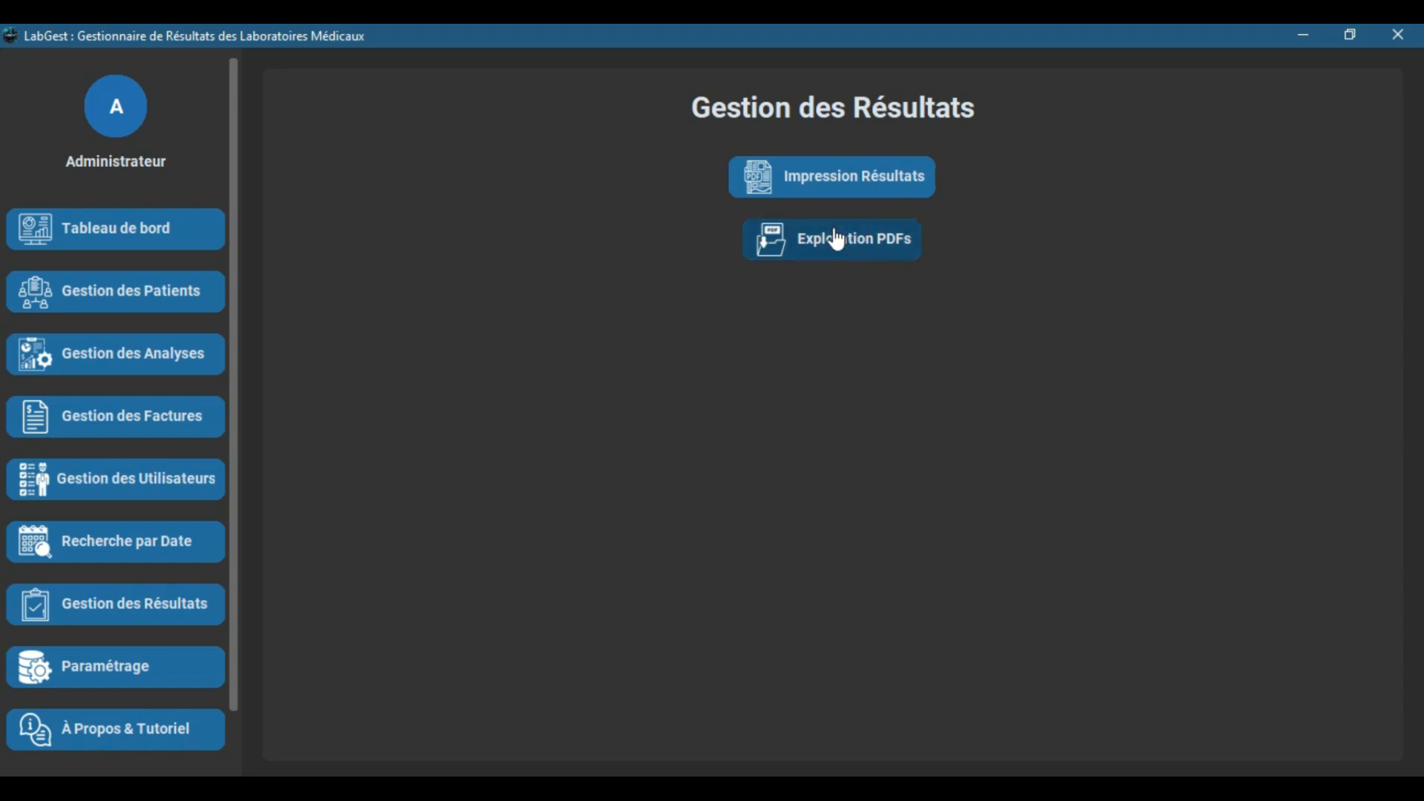
left_click(813, 254)
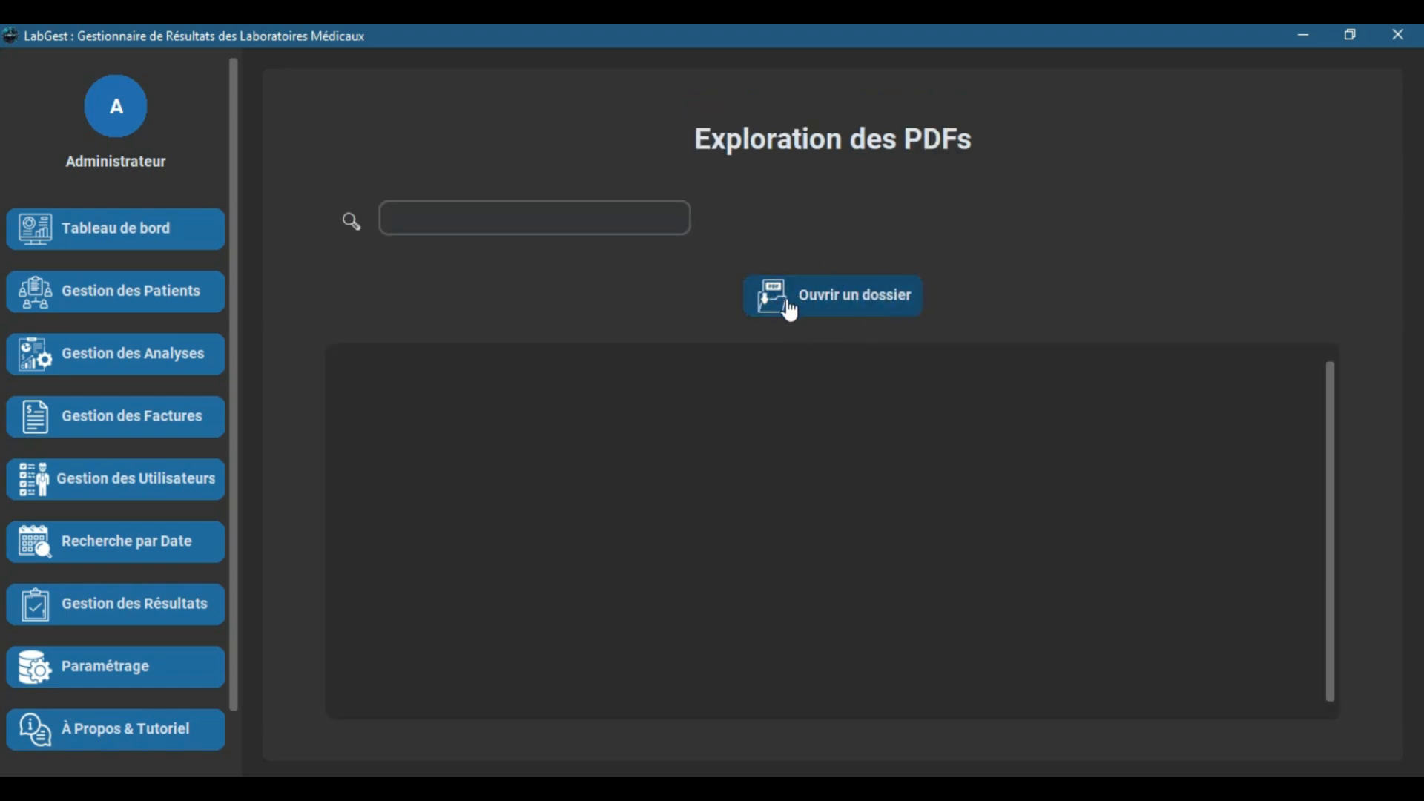
left_click(833, 306)
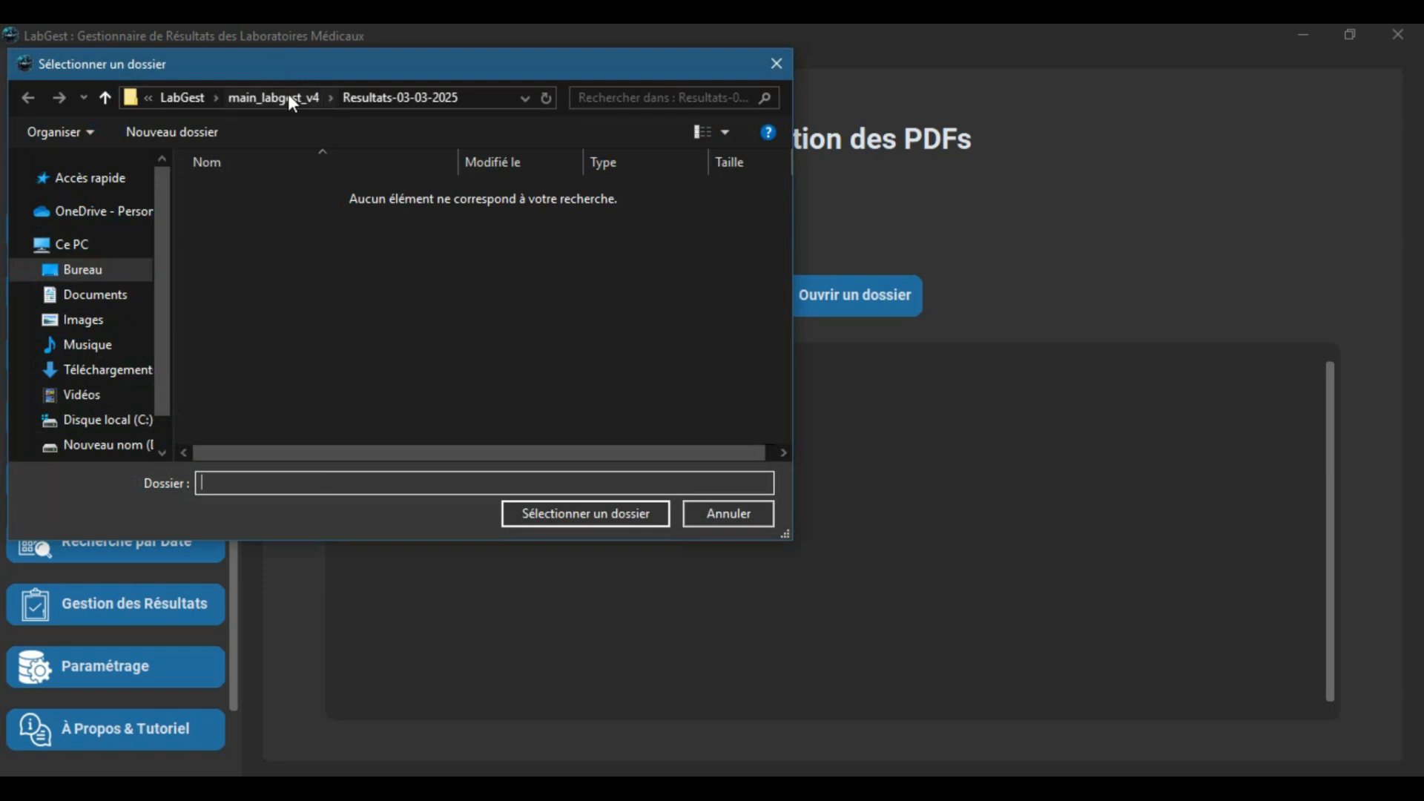
left_click(727, 512)
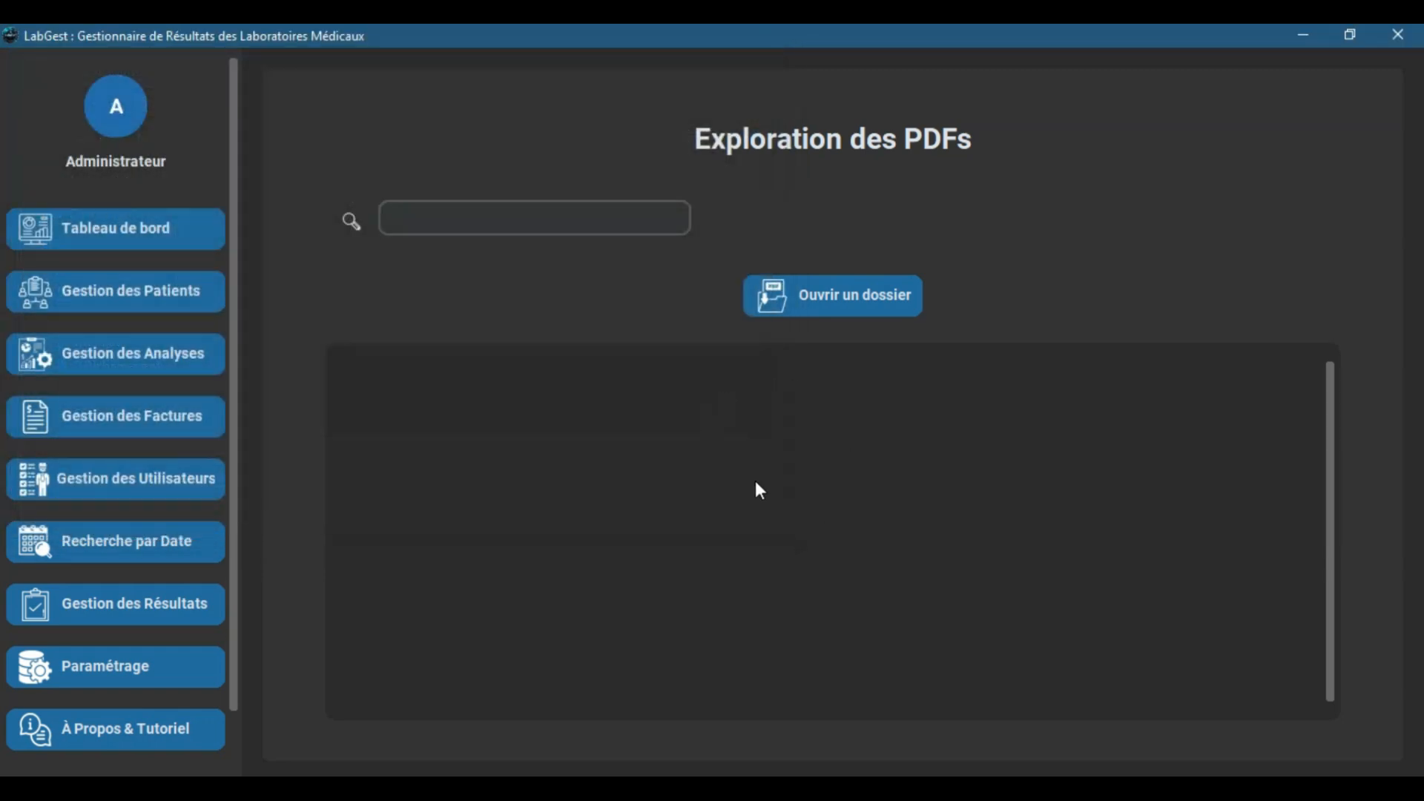
left_click(191, 597)
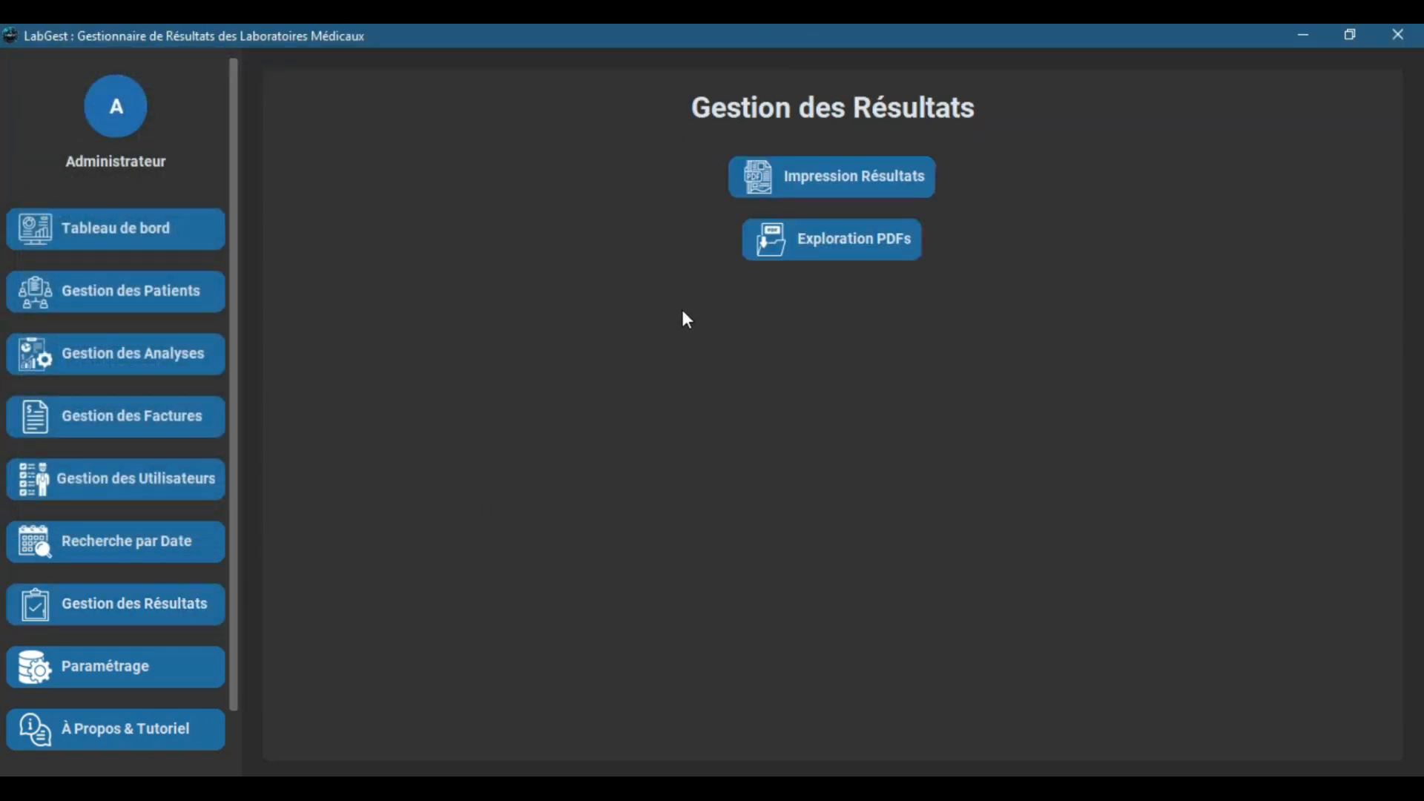